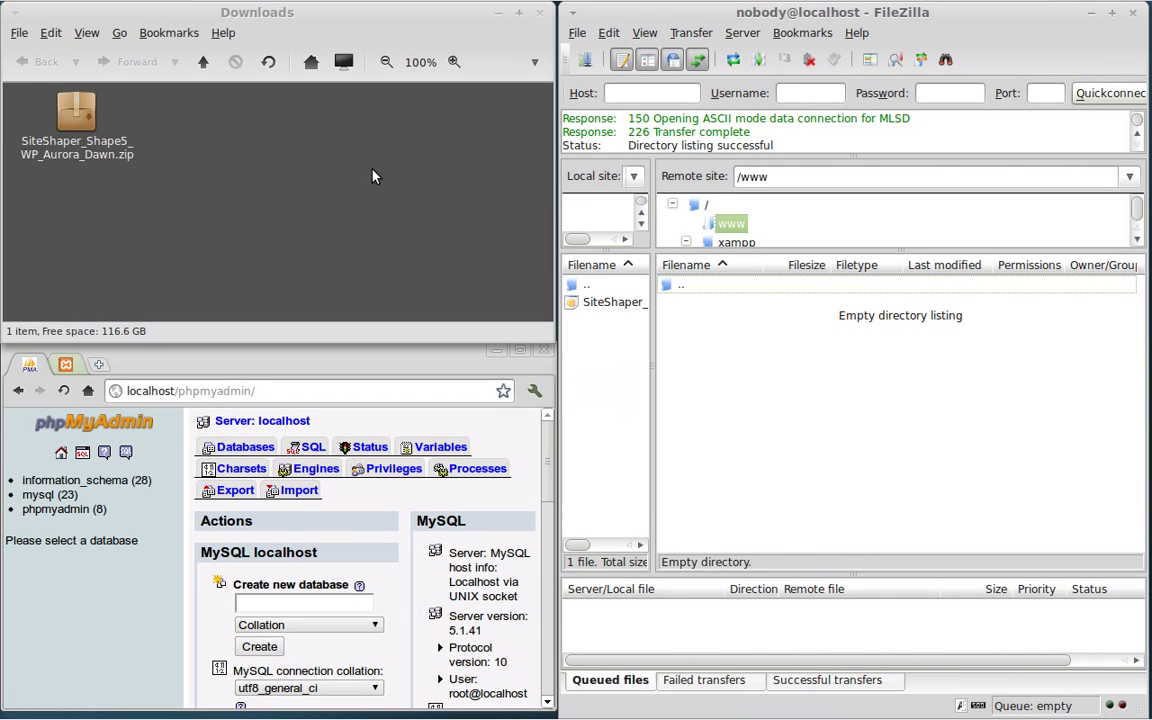
Step: Open the Aurora Dawn zip, drag its wordpress folder into Downloads, and close Archive Manager
click(372, 176)
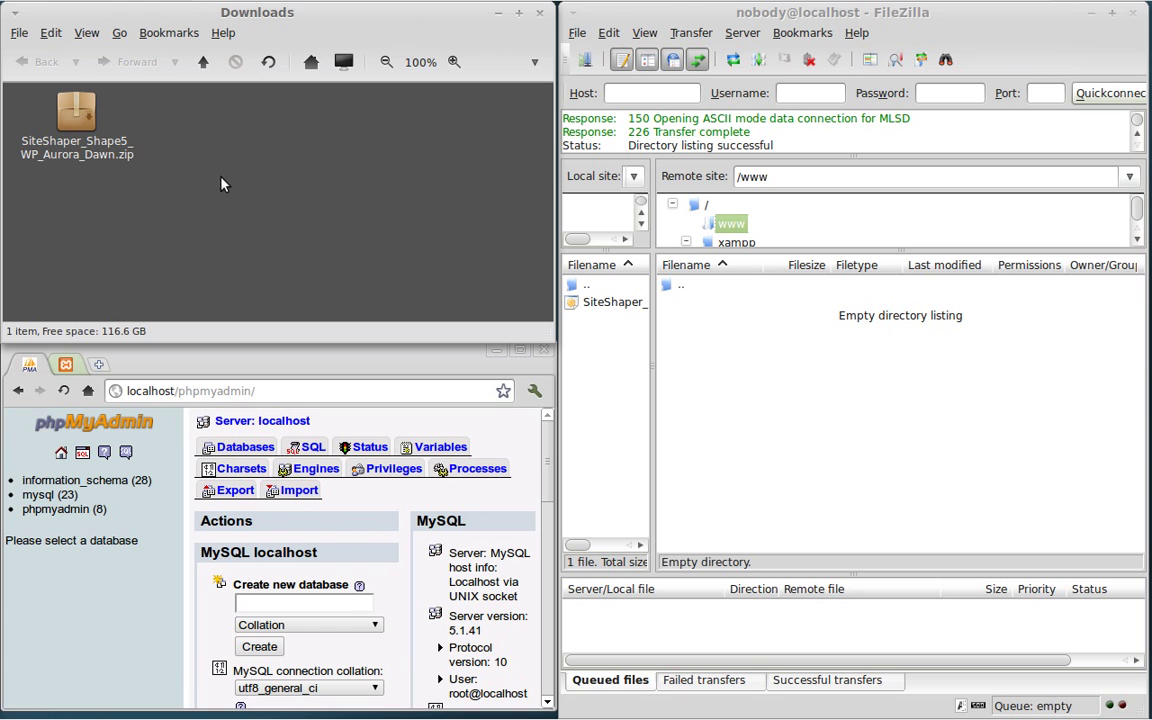
double_click(80, 122)
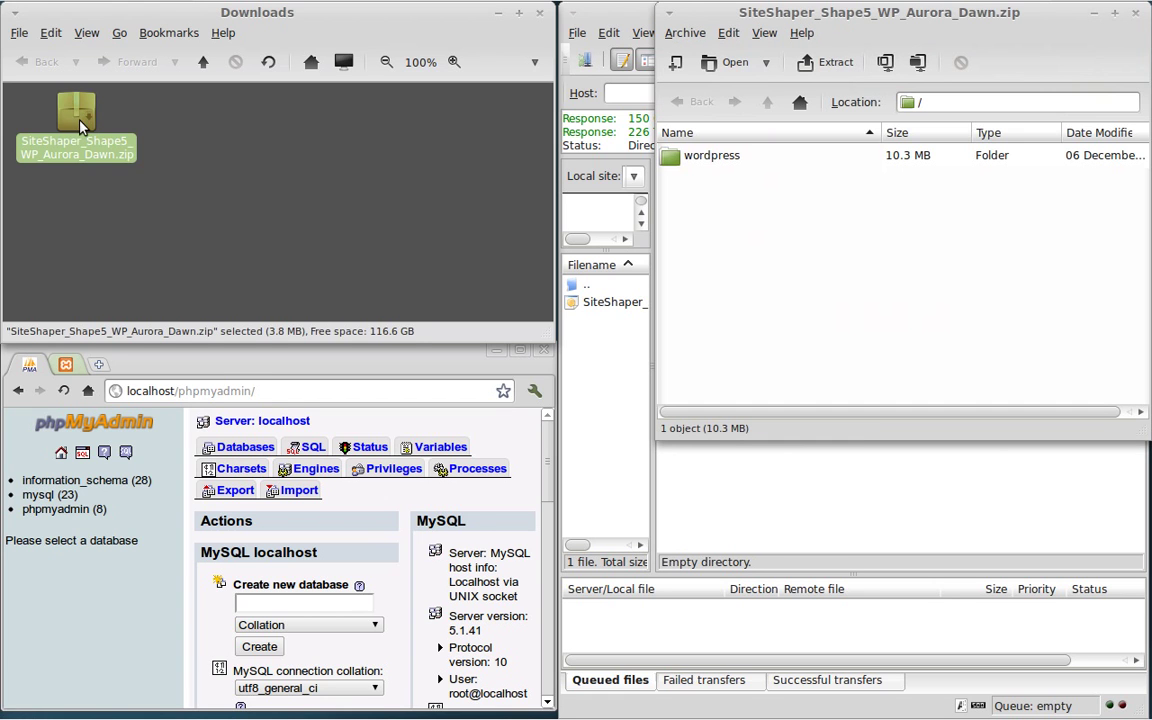
click(668, 155)
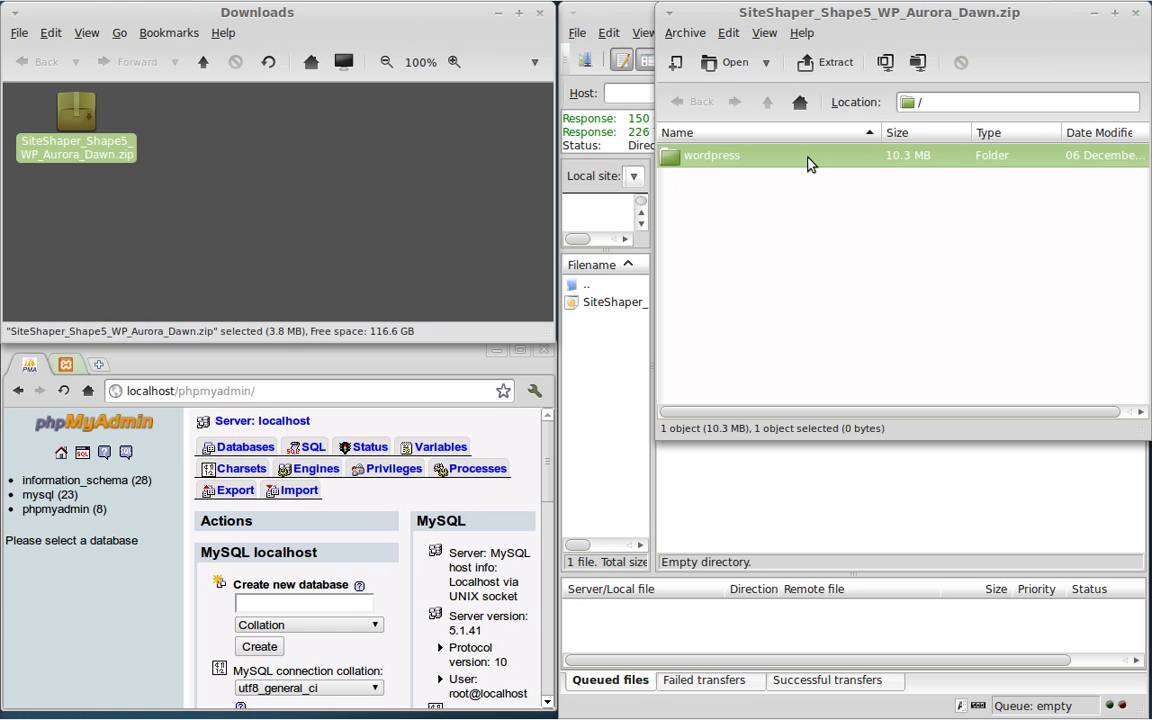
drag(806, 165, 248, 148)
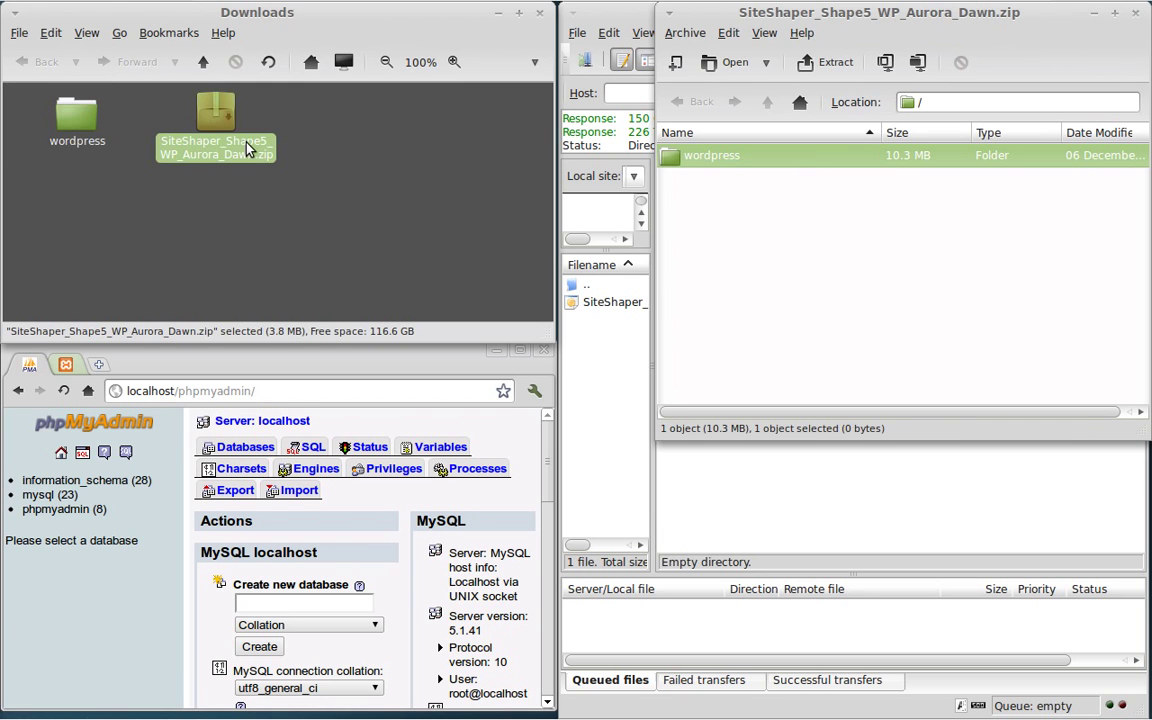
click(1137, 20)
Step: Open the extracted wordpress folder in Downloads and scroll through its 29 items
click(245, 193)
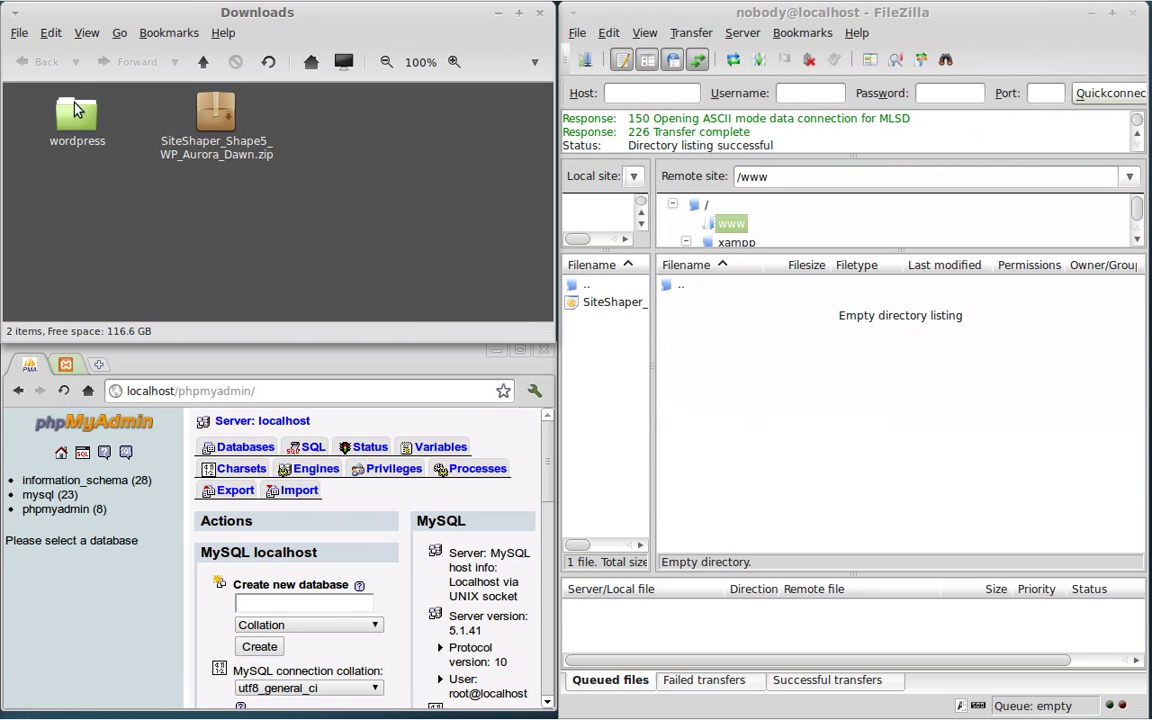
double_click(73, 122)
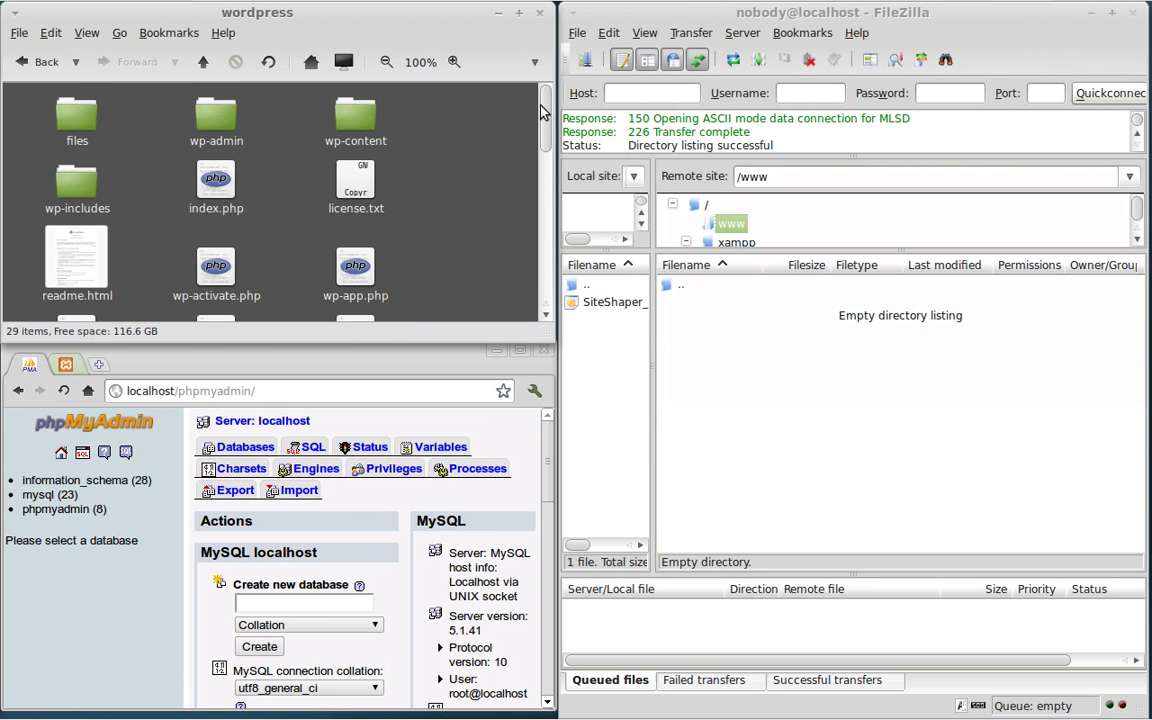
drag(549, 104, 543, 249)
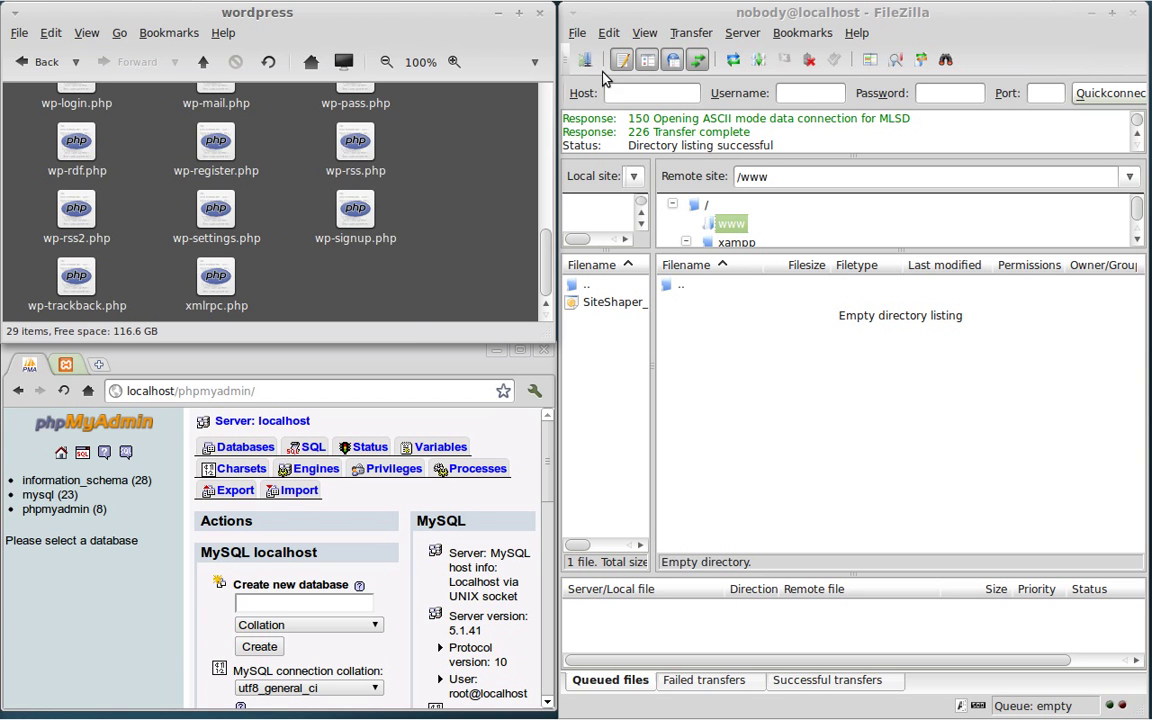
click(651, 22)
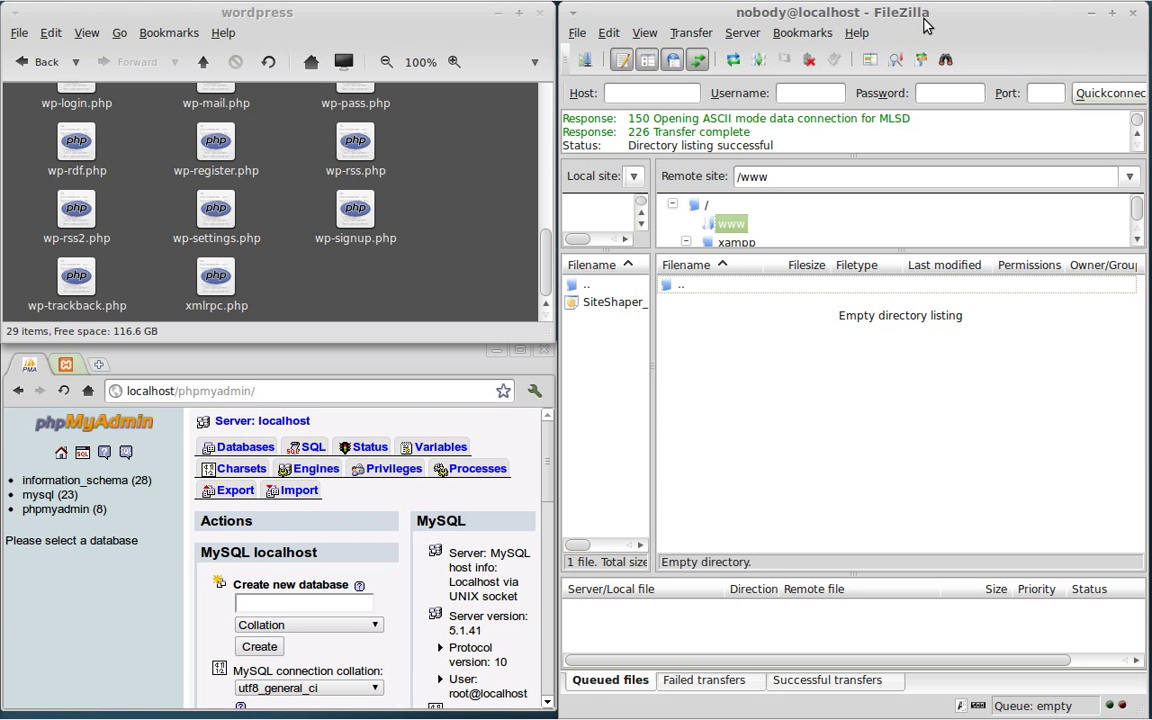
Step: Upload every file and folder from the local wordpress folder into the remote /www directory
click(733, 224)
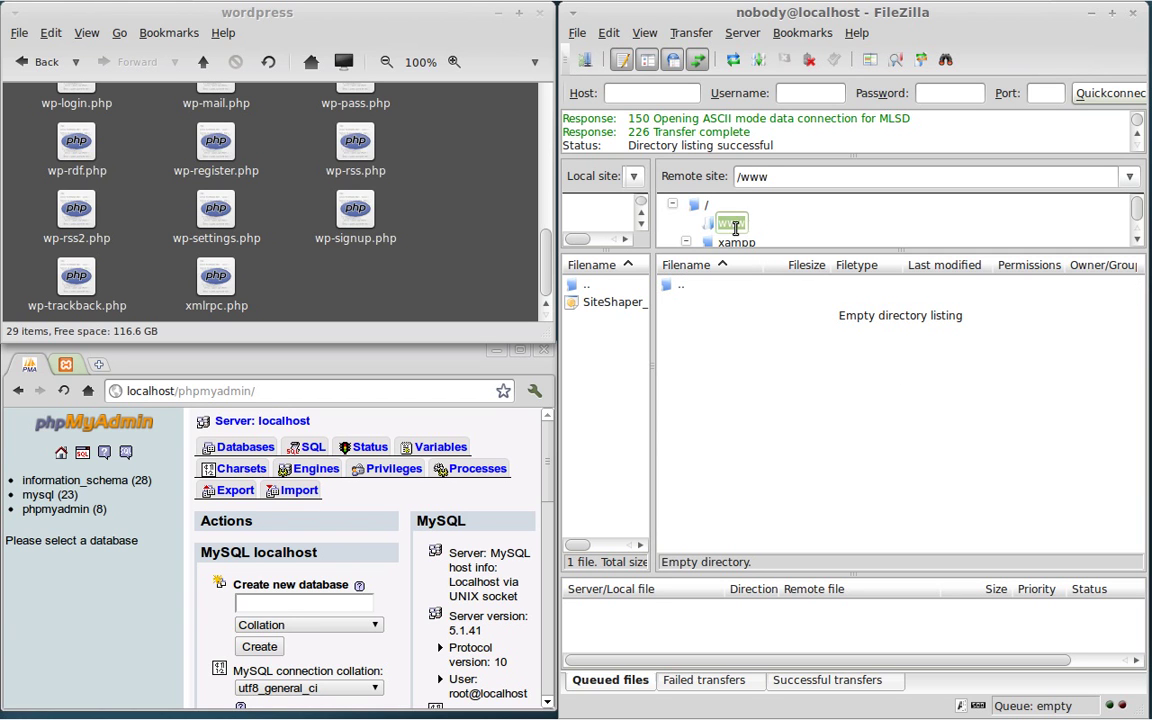
click(708, 227)
click(381, 302)
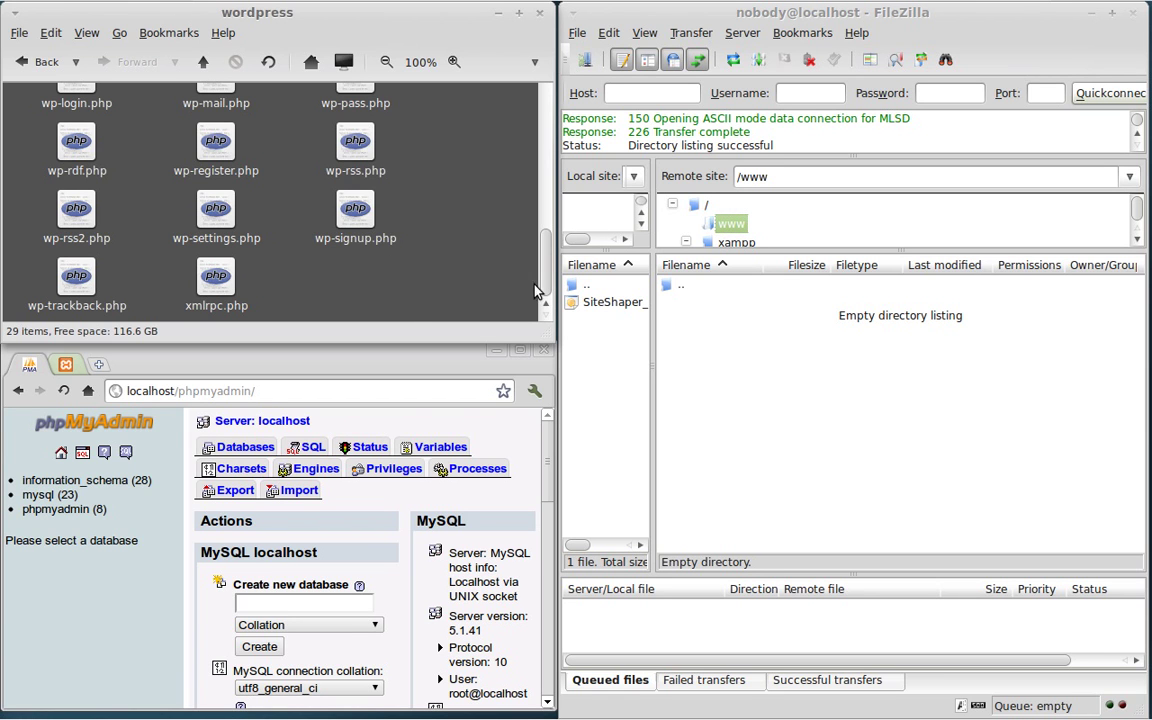
drag(406, 319, 740, 448)
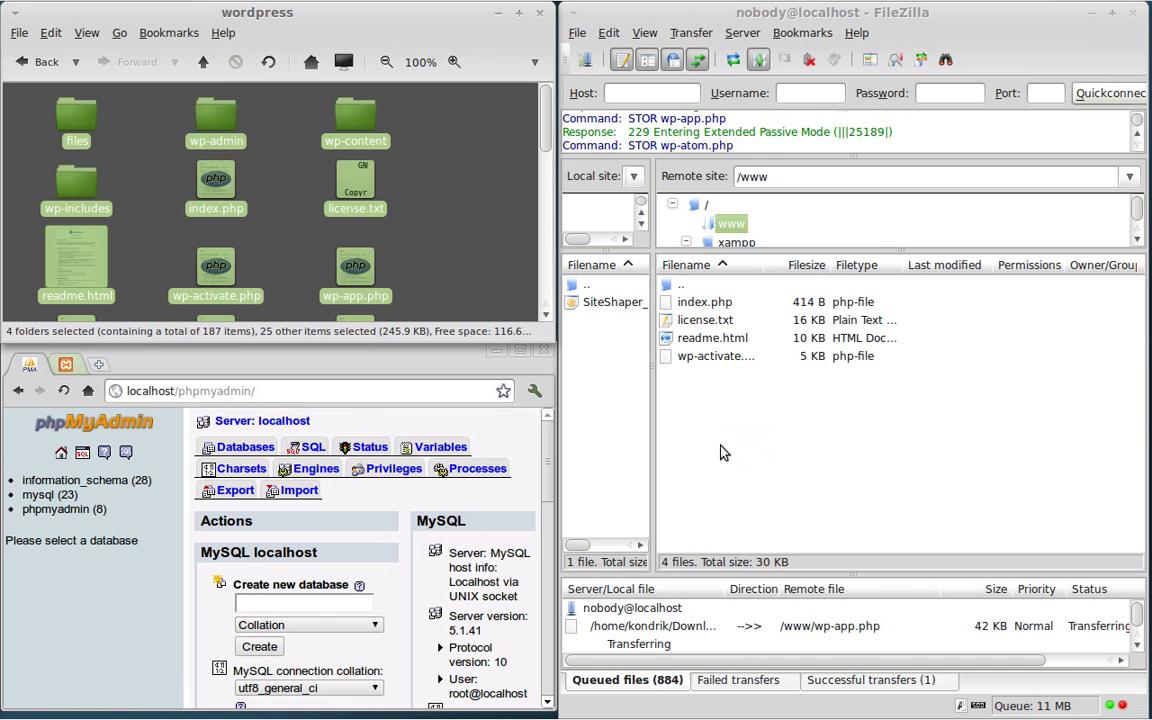
Step: Maximize the browser and create an empty phpMyAdmin database named 'wordpress'
double_click(520, 362)
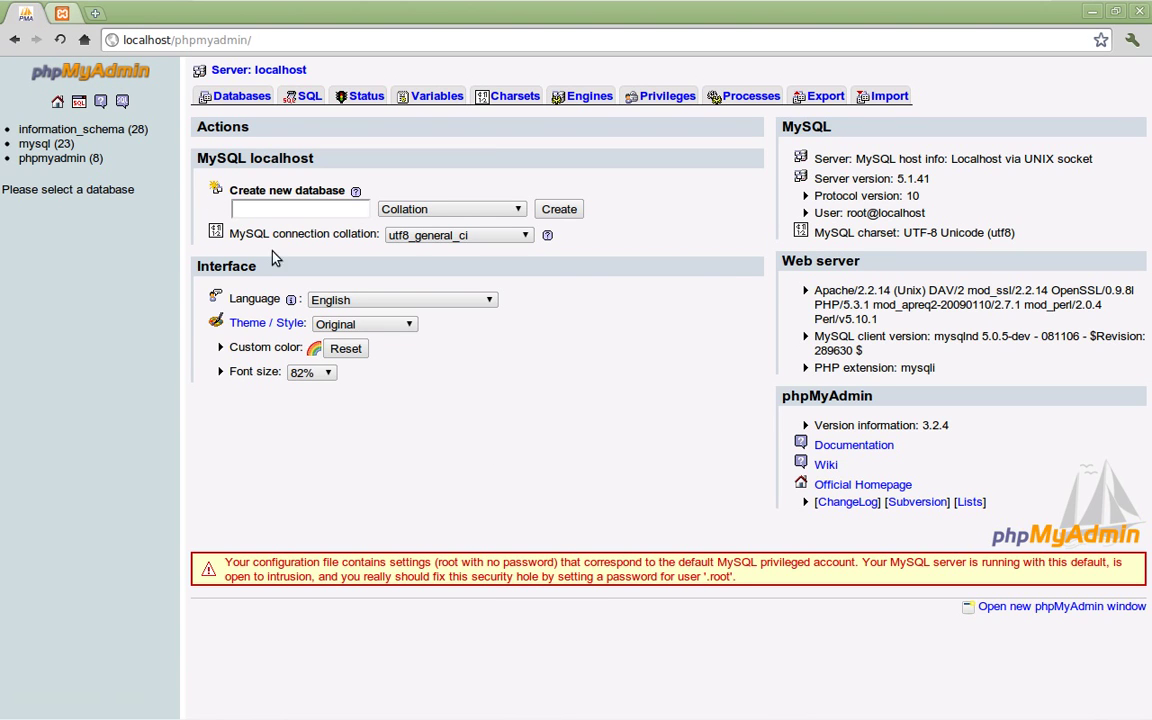
click(282, 208)
text(wordpress)
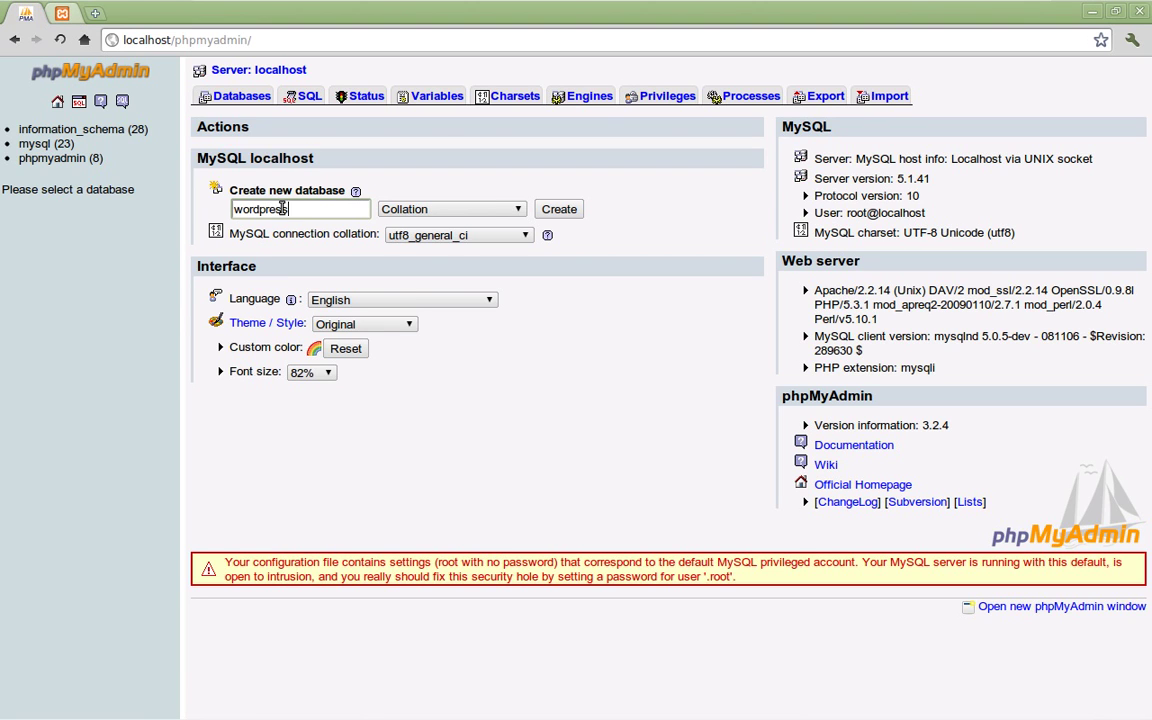
click(559, 212)
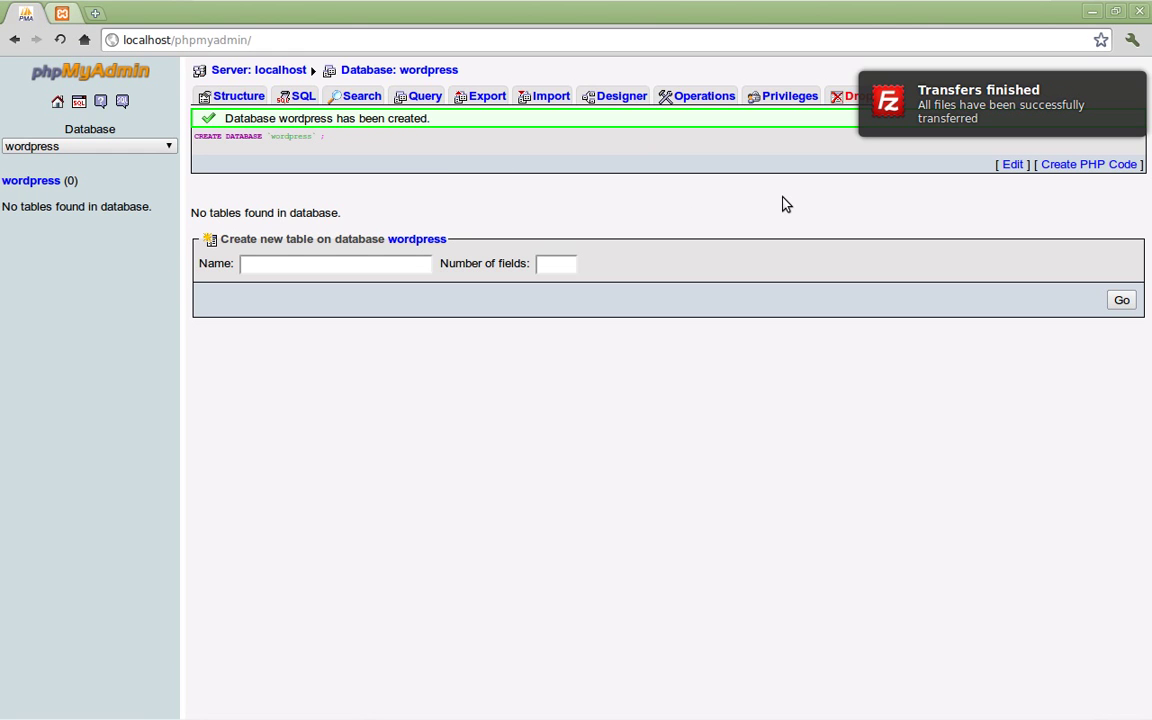
Step: Start adding a new user from Privileges, entering a user name and restricting the host to Local
click(778, 105)
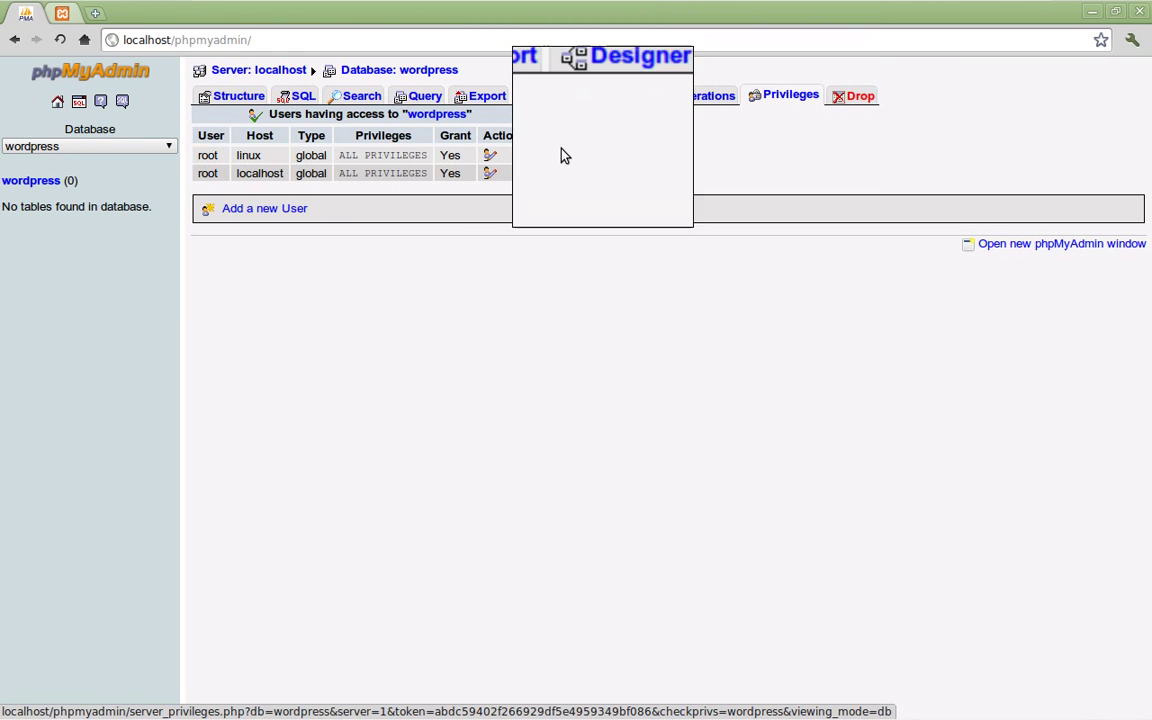
click(263, 212)
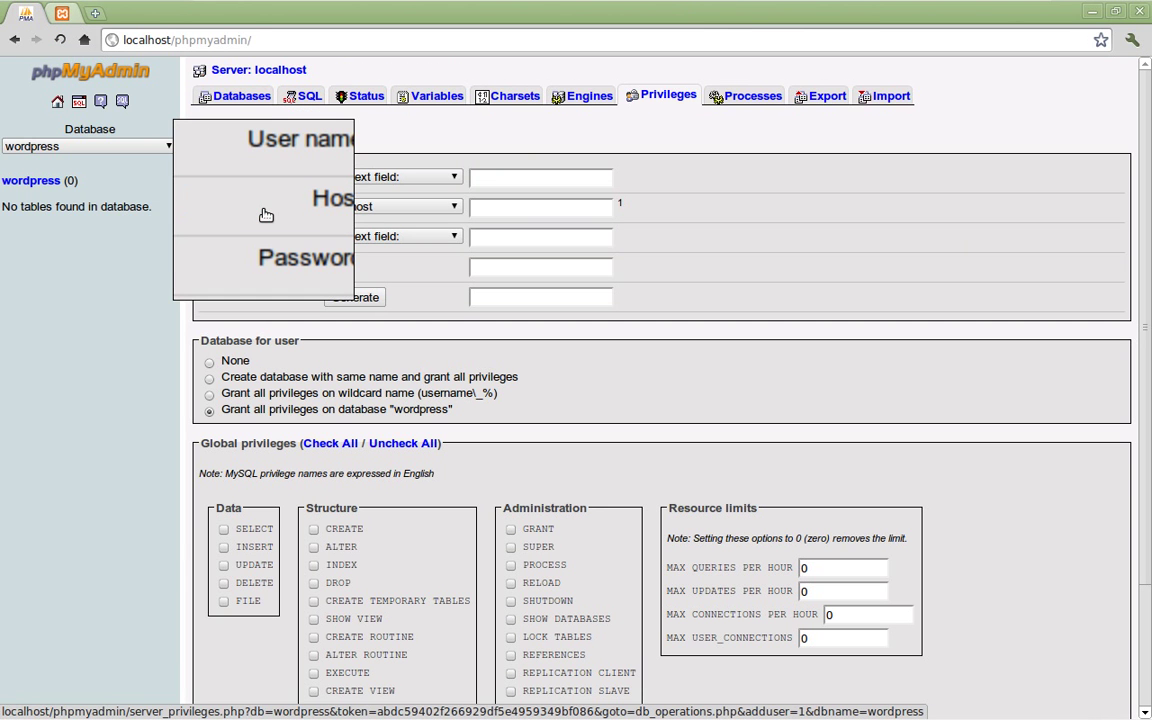
click(526, 182)
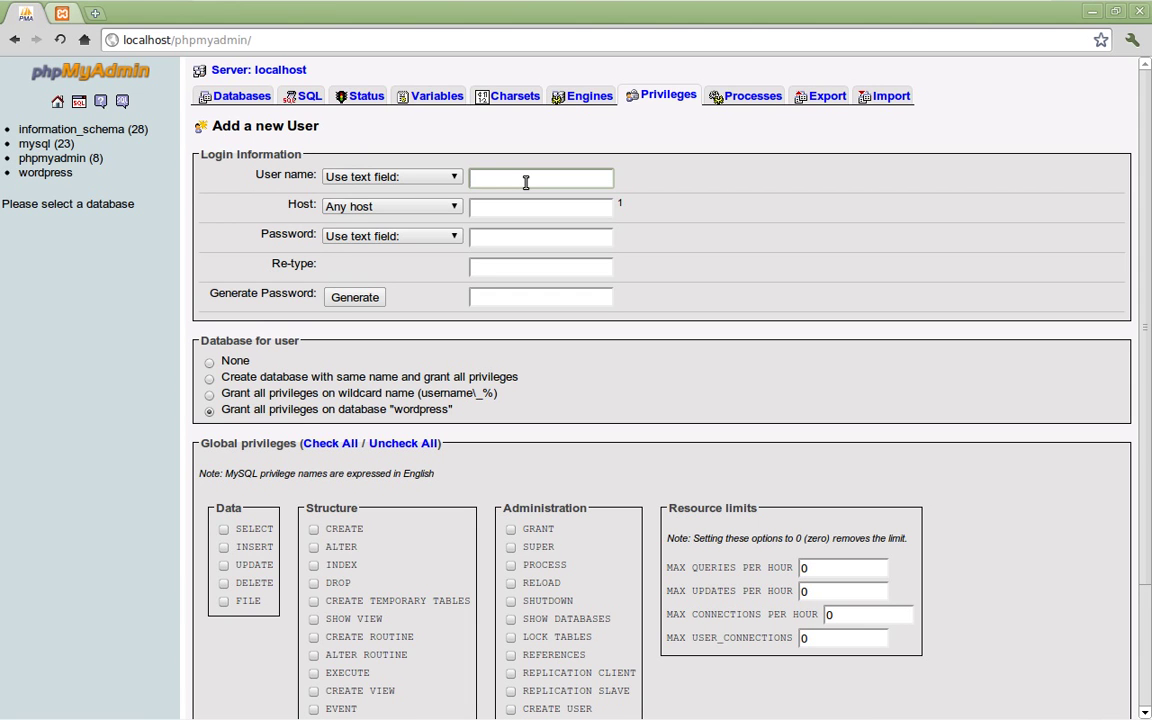
text(username)
click(454, 211)
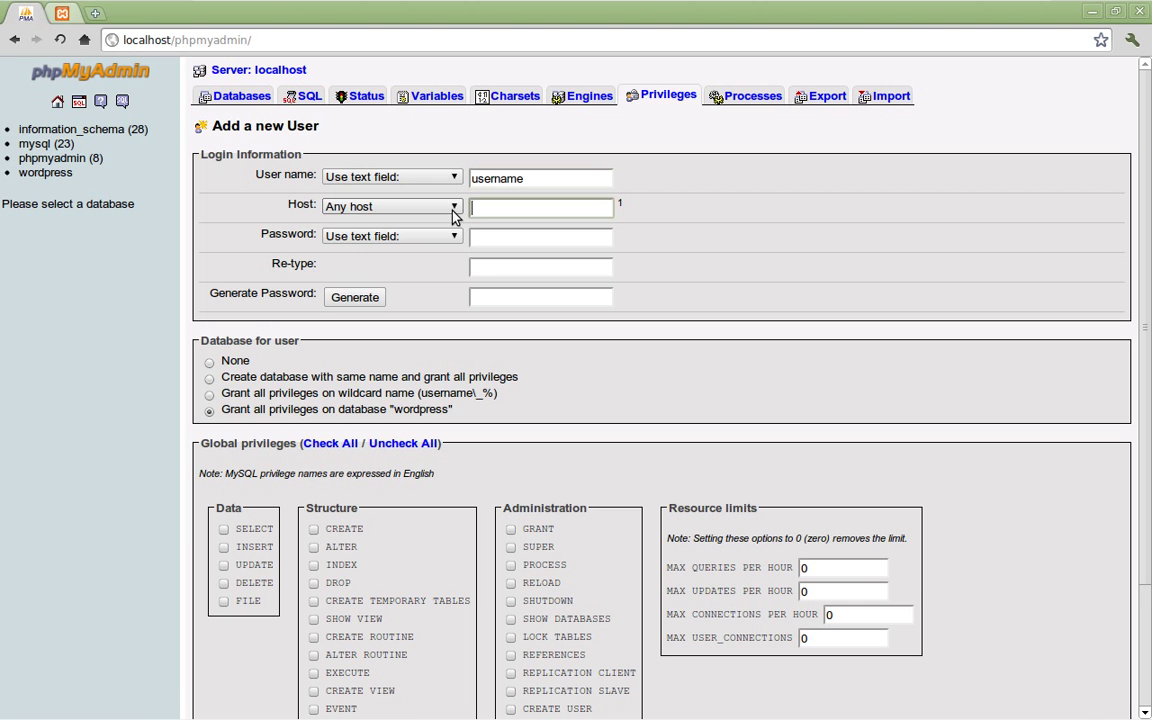
click(358, 244)
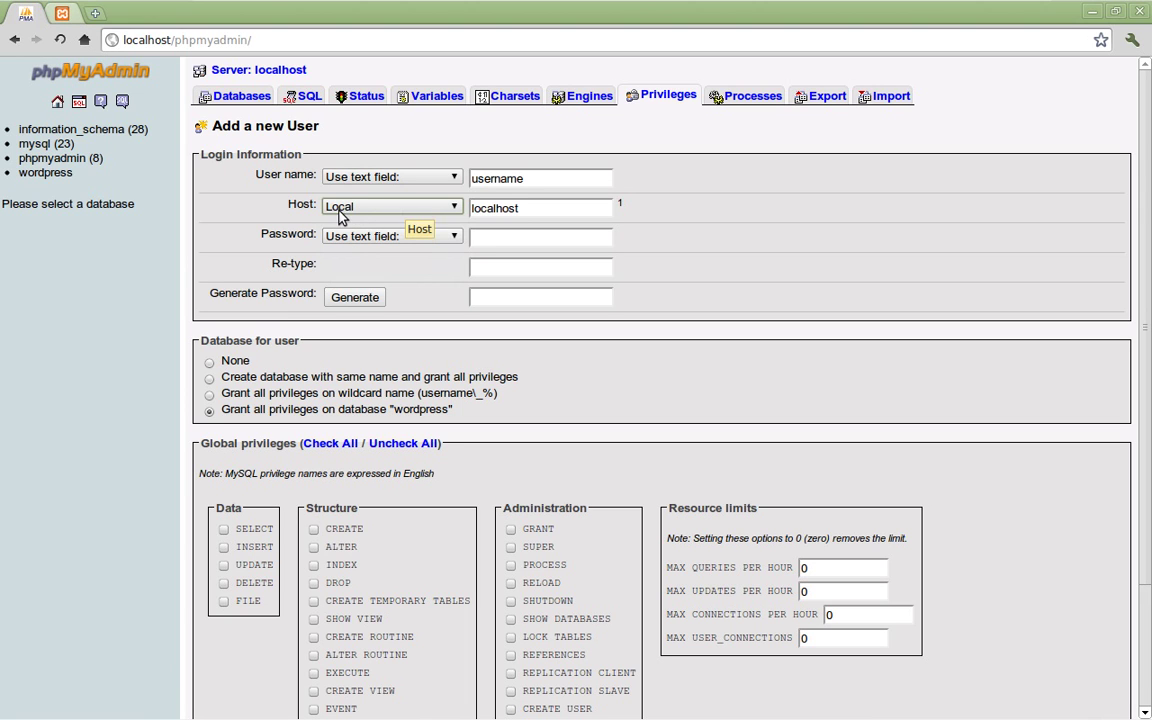
click(505, 210)
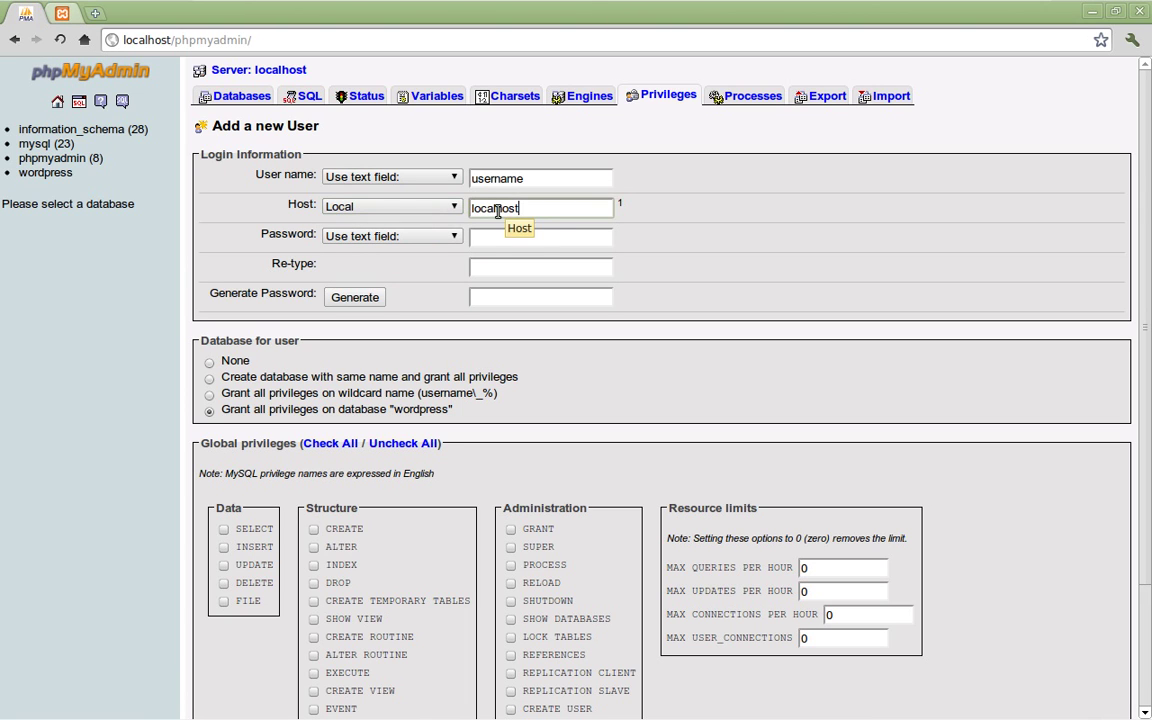
Step: Enter and confirm the user's password, keeping all privileges on the wordpress database
click(485, 240)
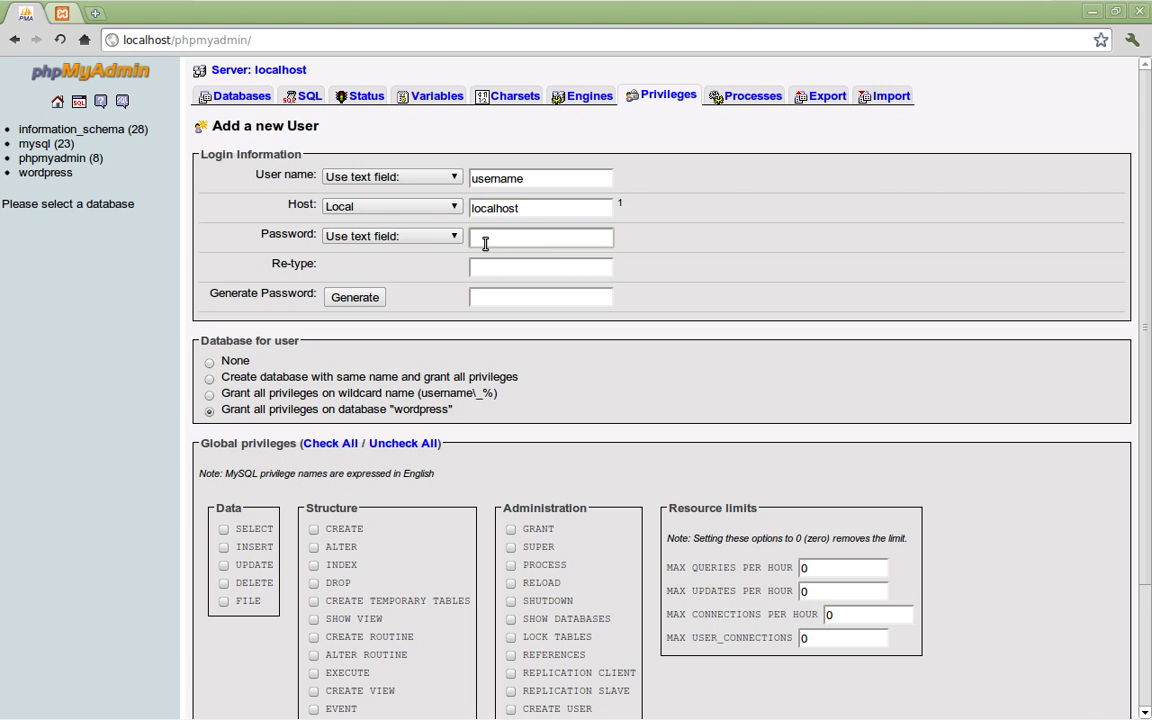
text(password)
click(522, 267)
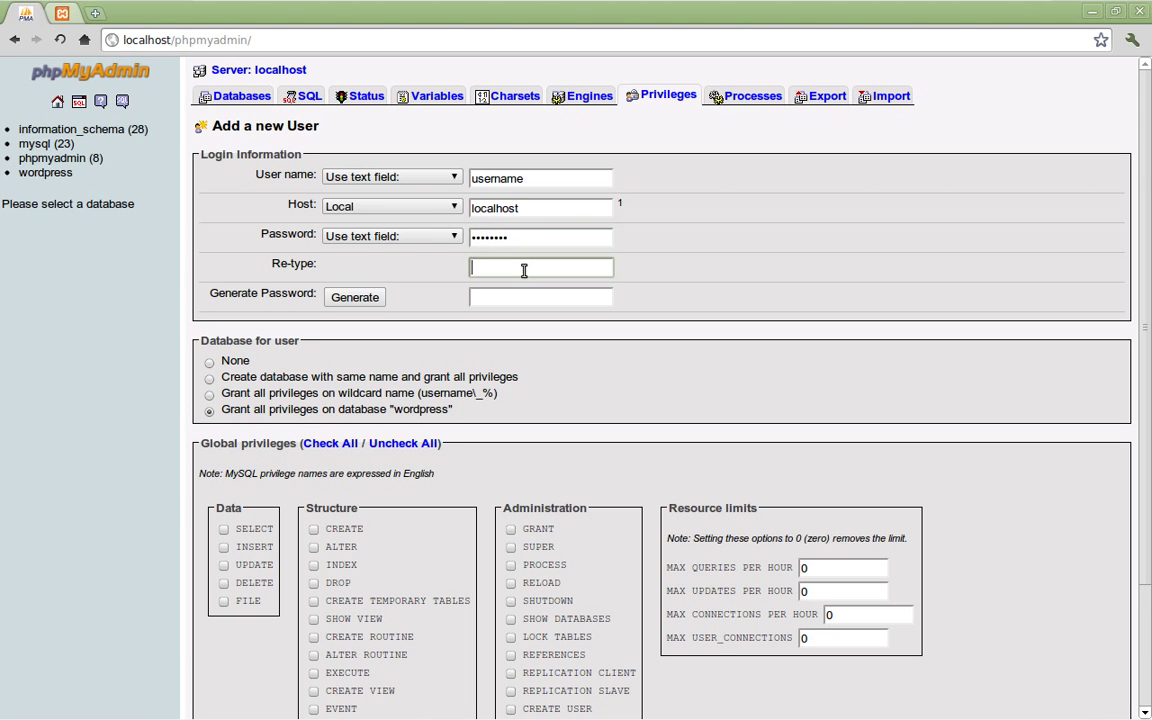
text(password)
scroll(310, 330, down, 2)
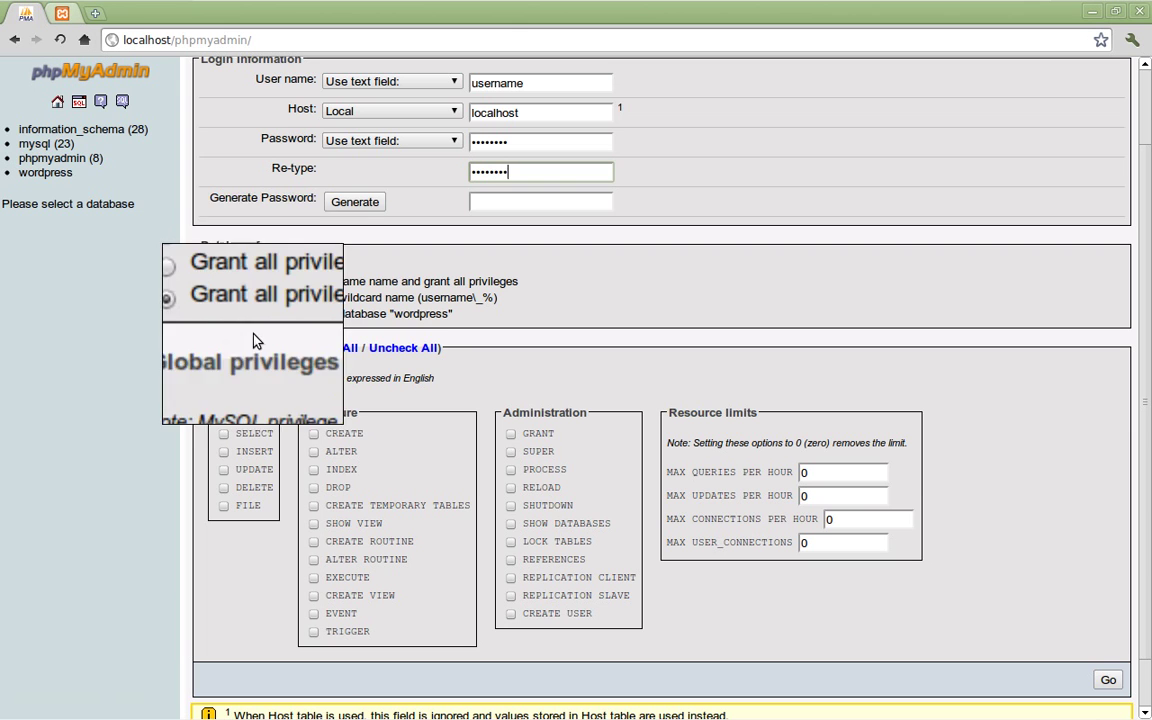
drag(221, 313, 246, 313)
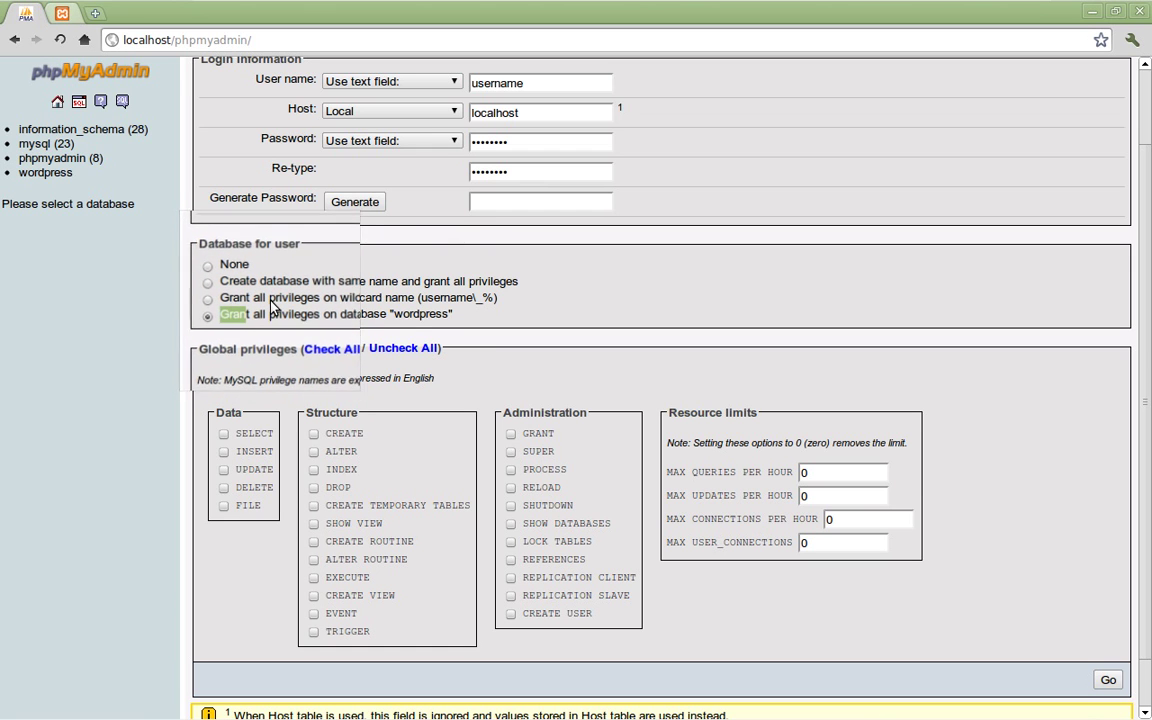
click(210, 321)
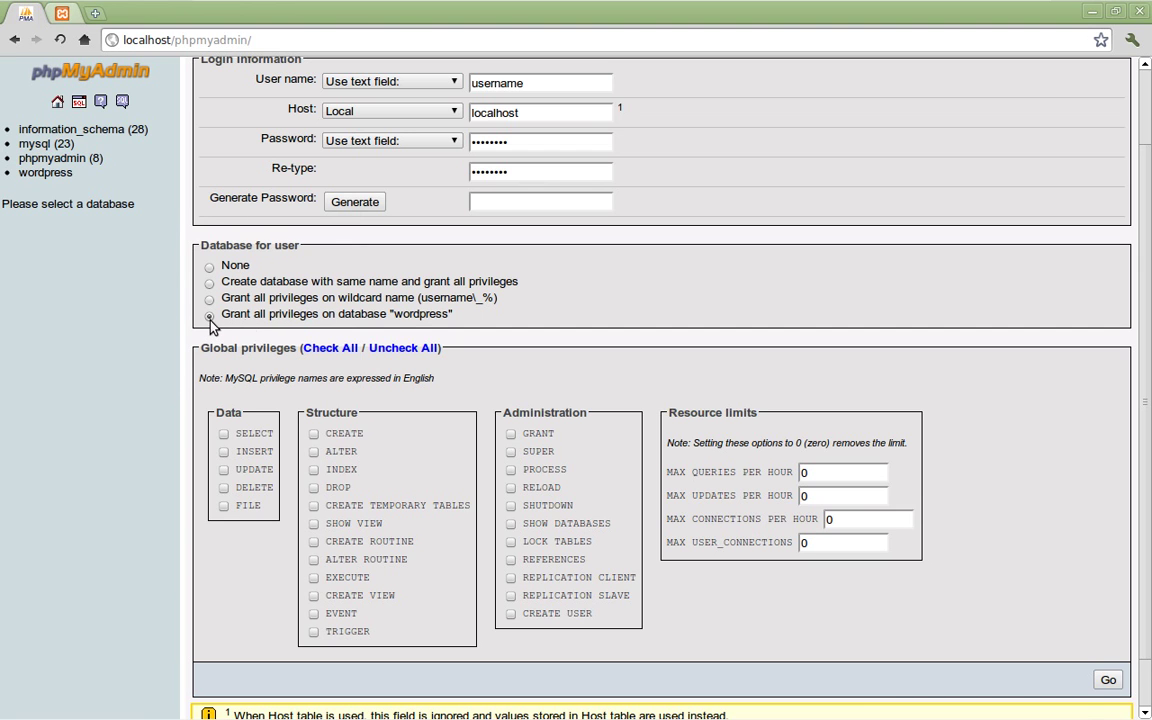
scroll(1149, 512, down, 1)
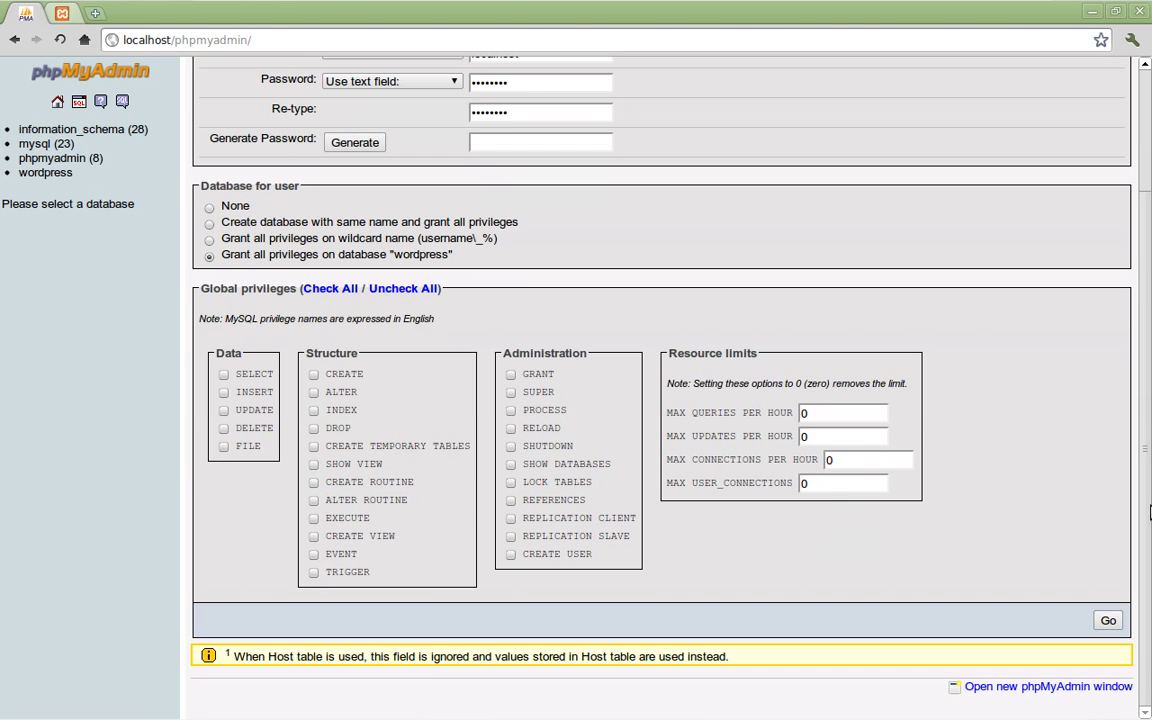
Step: Add the new local user to phpMyAdmin with these settings
click(1108, 620)
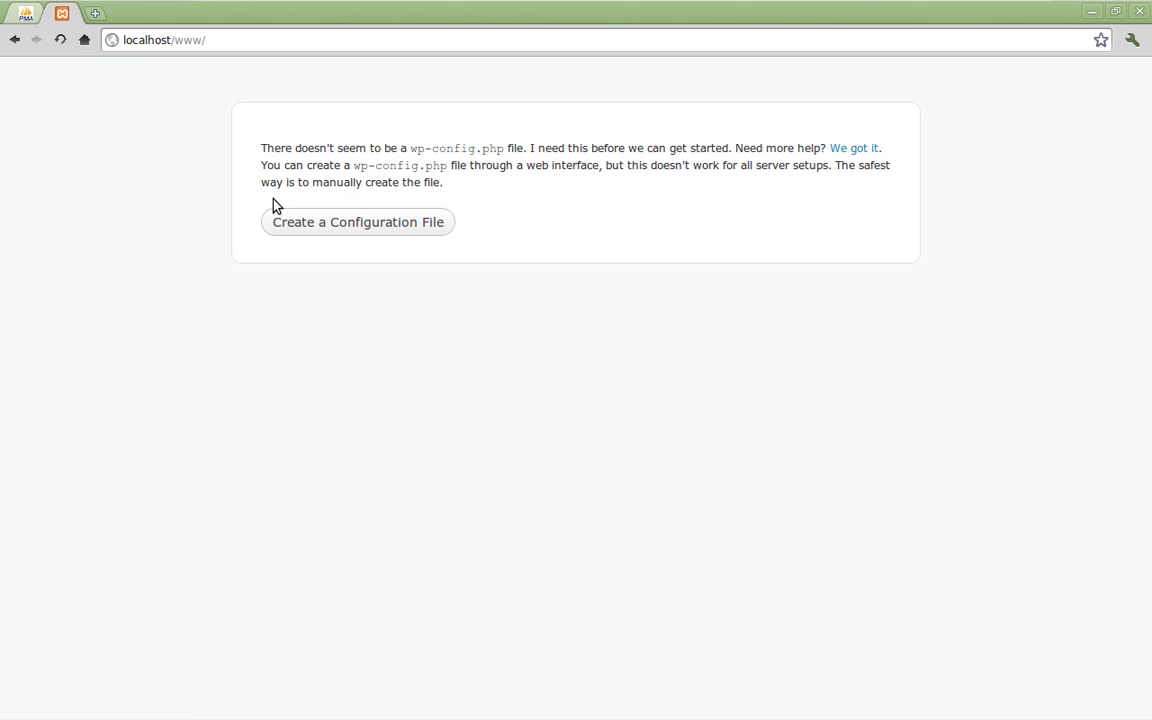
Step: Read the missing wp-config.php notice on the localhost/www/ page
drag(281, 148, 560, 224)
click(450, 147)
double_click(491, 148)
click(563, 145)
drag(618, 148, 669, 224)
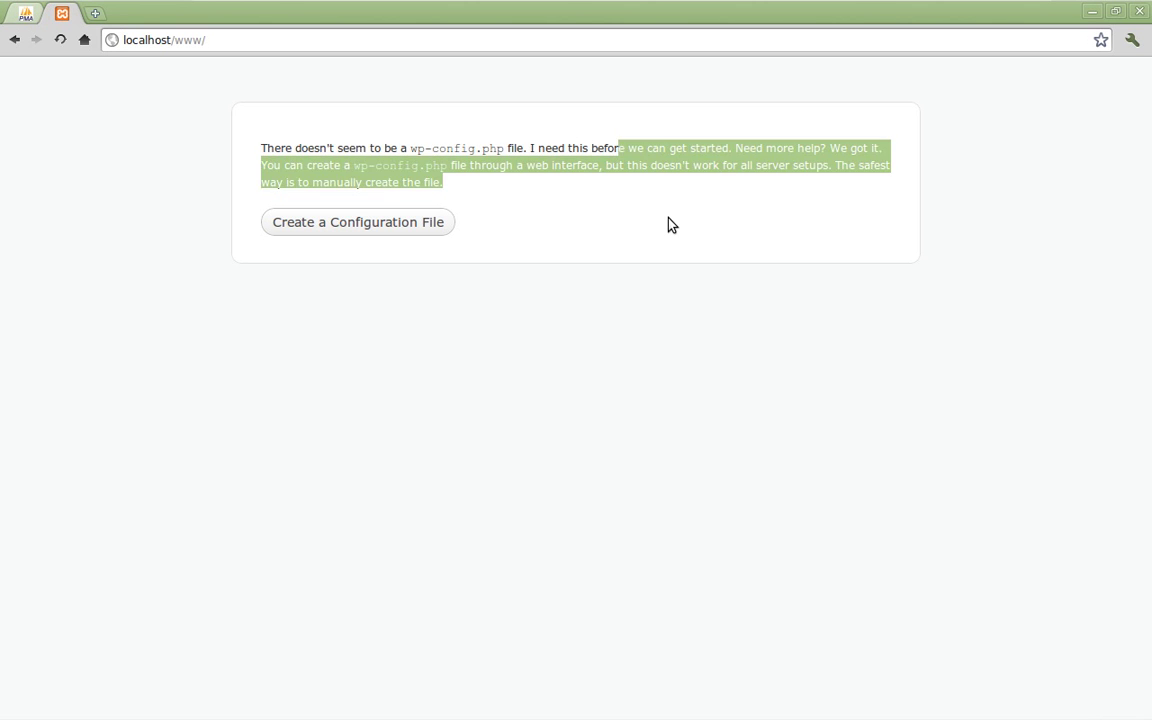
click(680, 218)
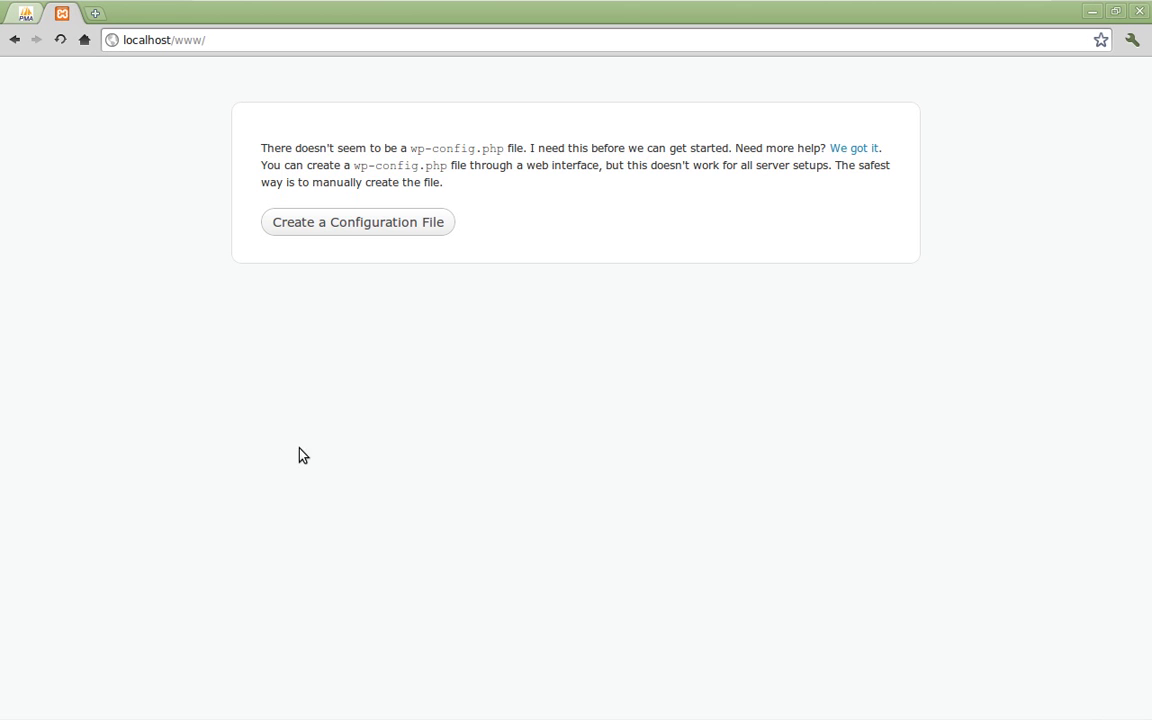
Step: Start creating the configuration file and read the welcome page listing the required database details
click(353, 230)
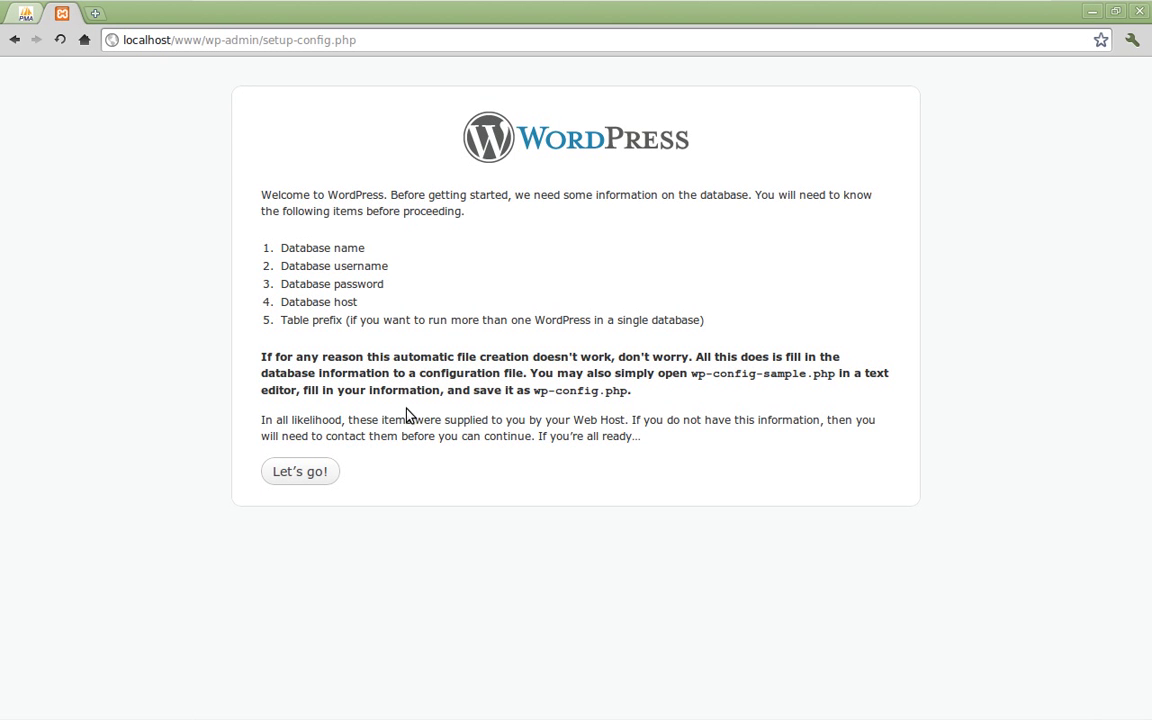
drag(347, 194, 522, 283)
click(521, 283)
drag(380, 196, 491, 219)
click(491, 264)
key(super+m)
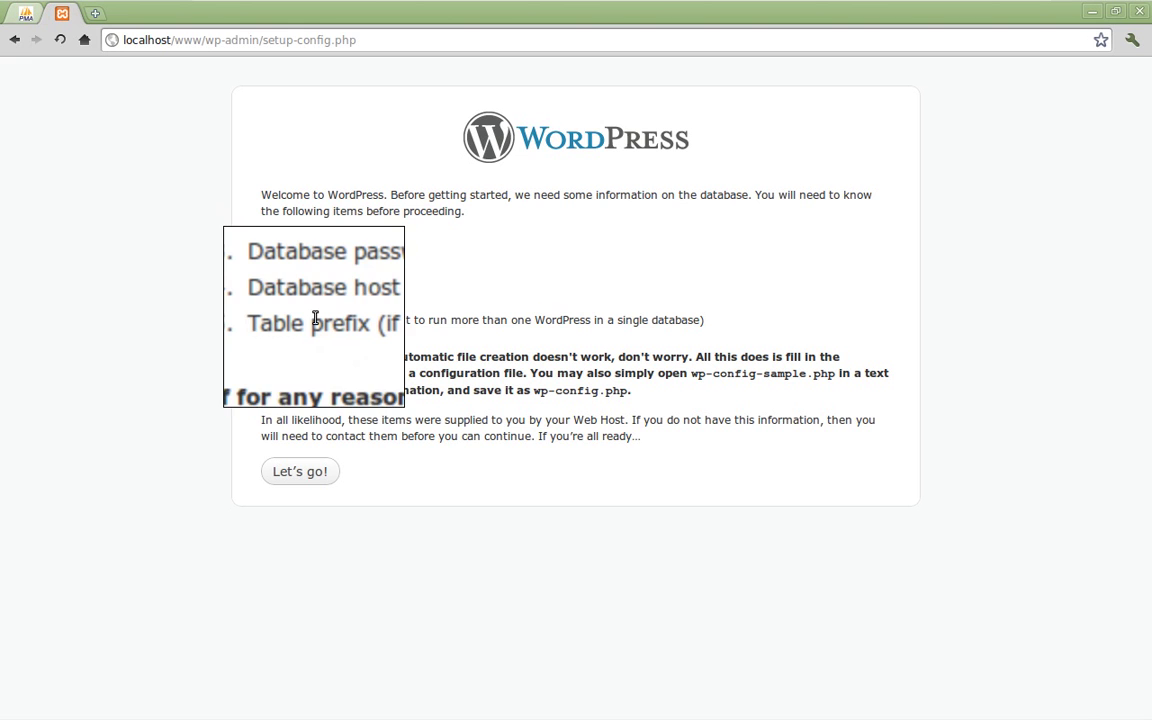
key(super+m)
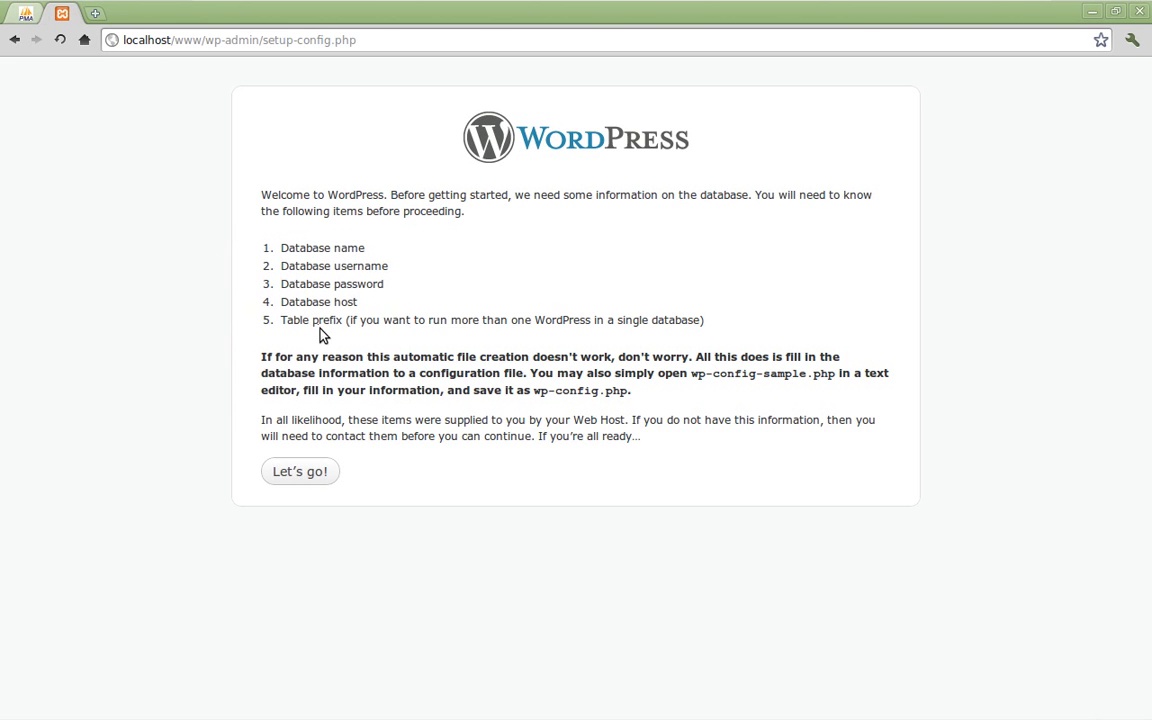
Step: Submit the connection form with database wordpress, the new user's credentials, host localhost and prefix wp_
click(299, 472)
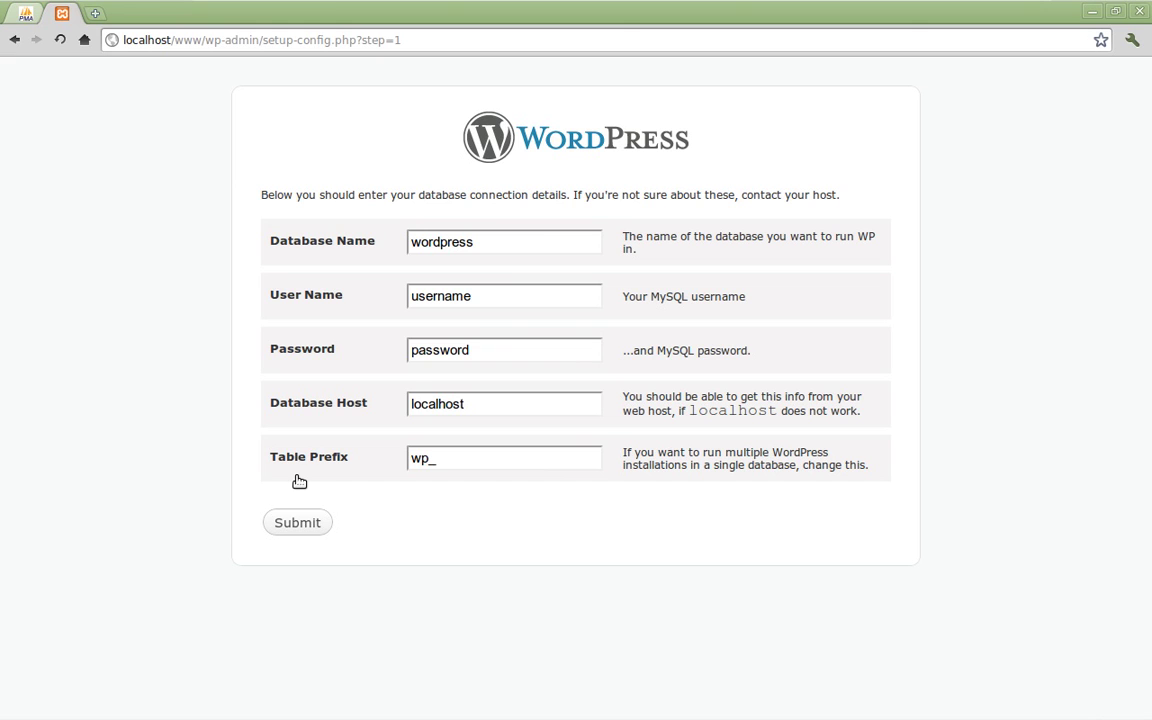
click(494, 242)
click(492, 300)
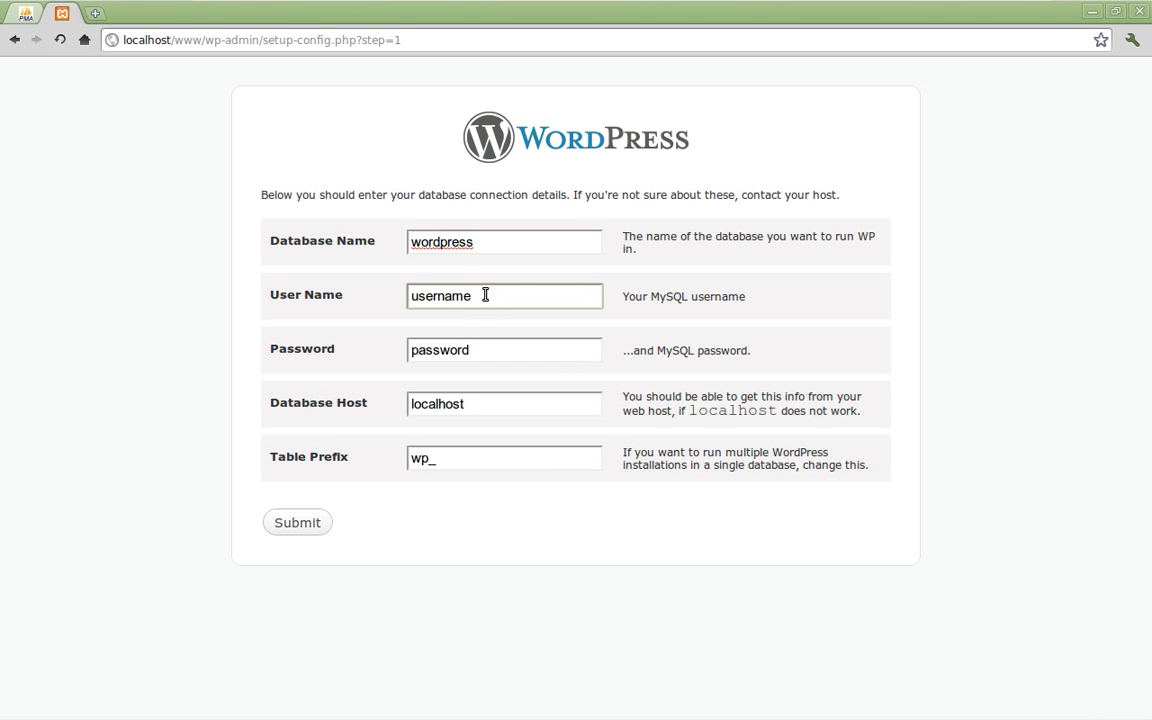
click(478, 348)
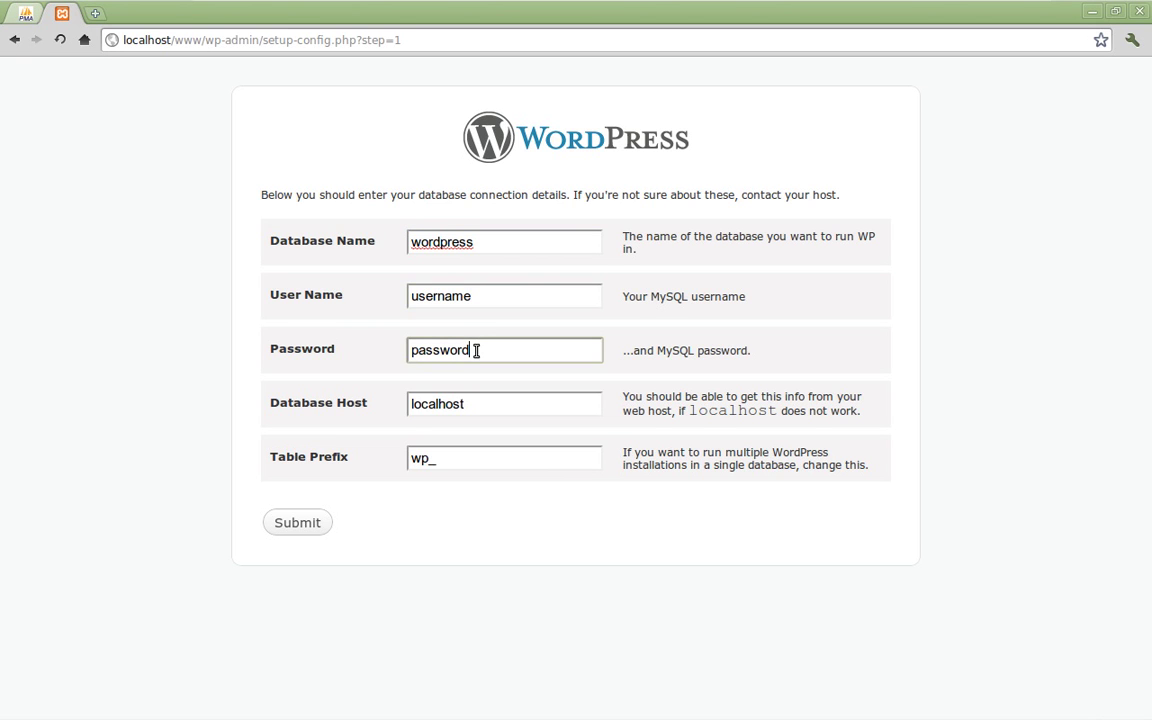
click(483, 405)
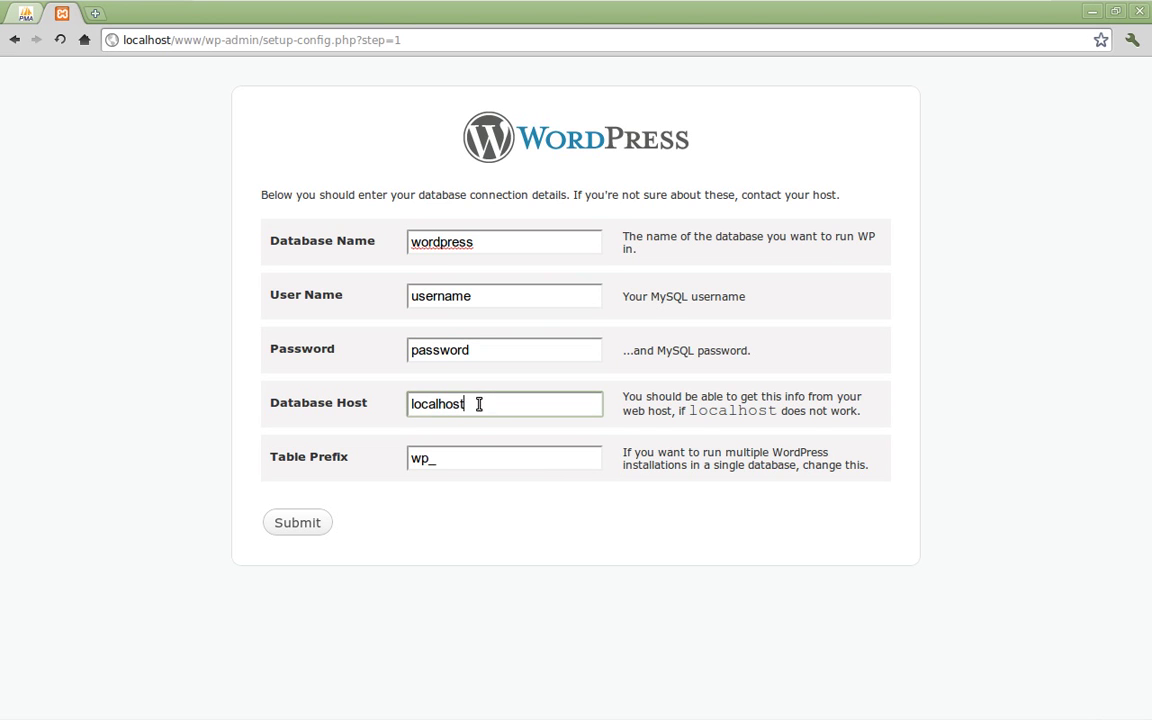
click(447, 463)
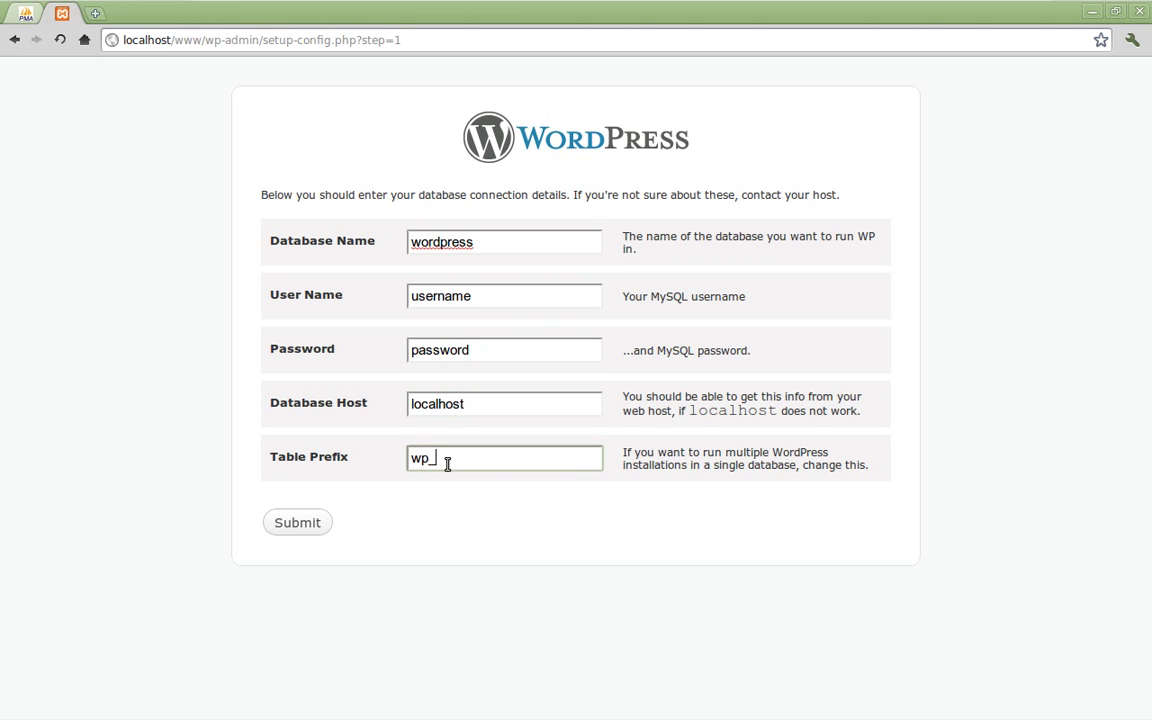
click(334, 437)
click(305, 524)
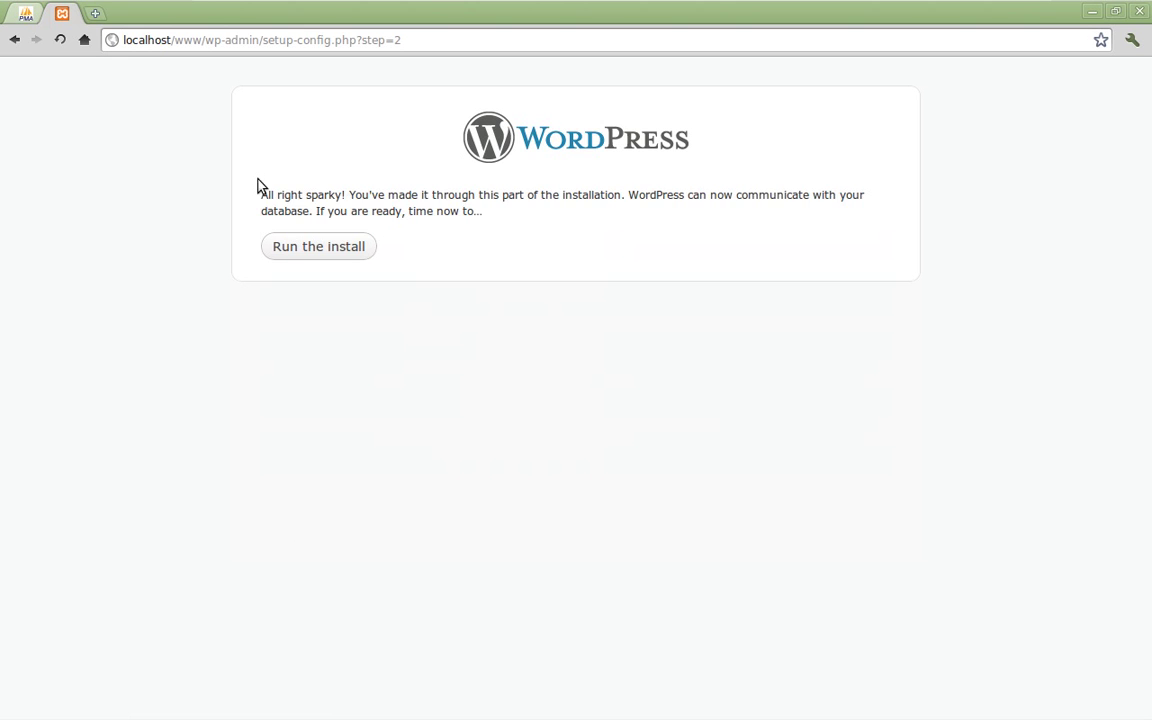
Step: Read the database-connected confirmation and run the WordPress installation
drag(258, 190, 578, 247)
click(352, 195)
click(578, 247)
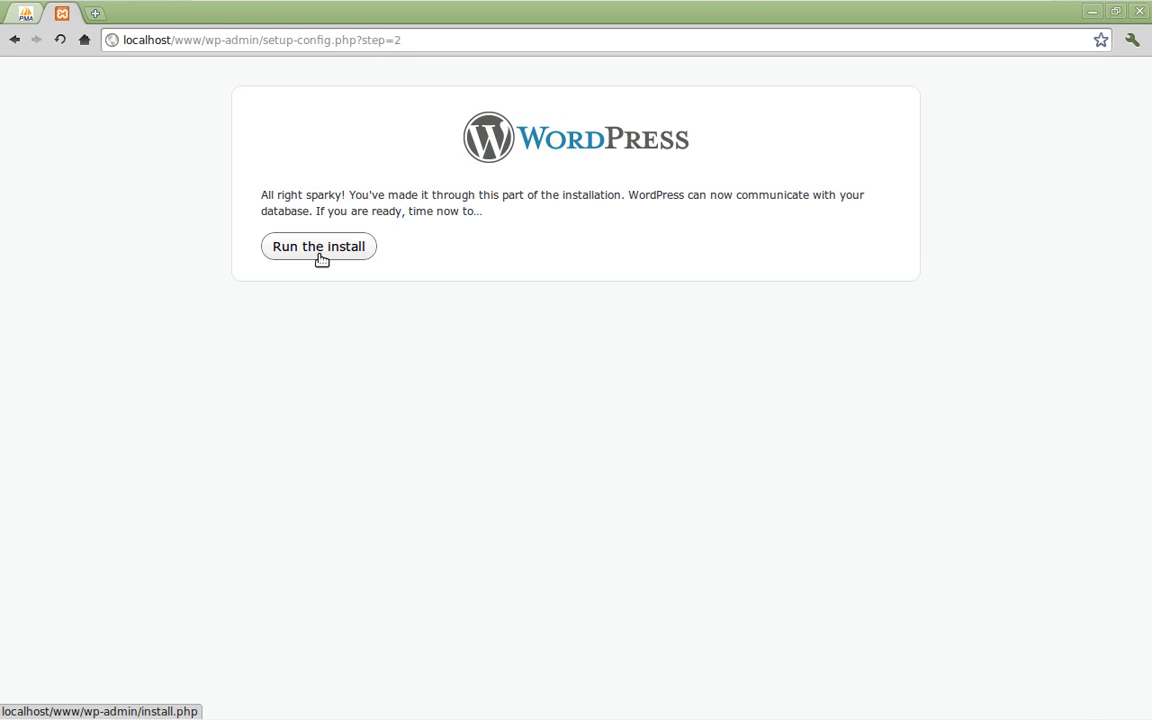
click(321, 258)
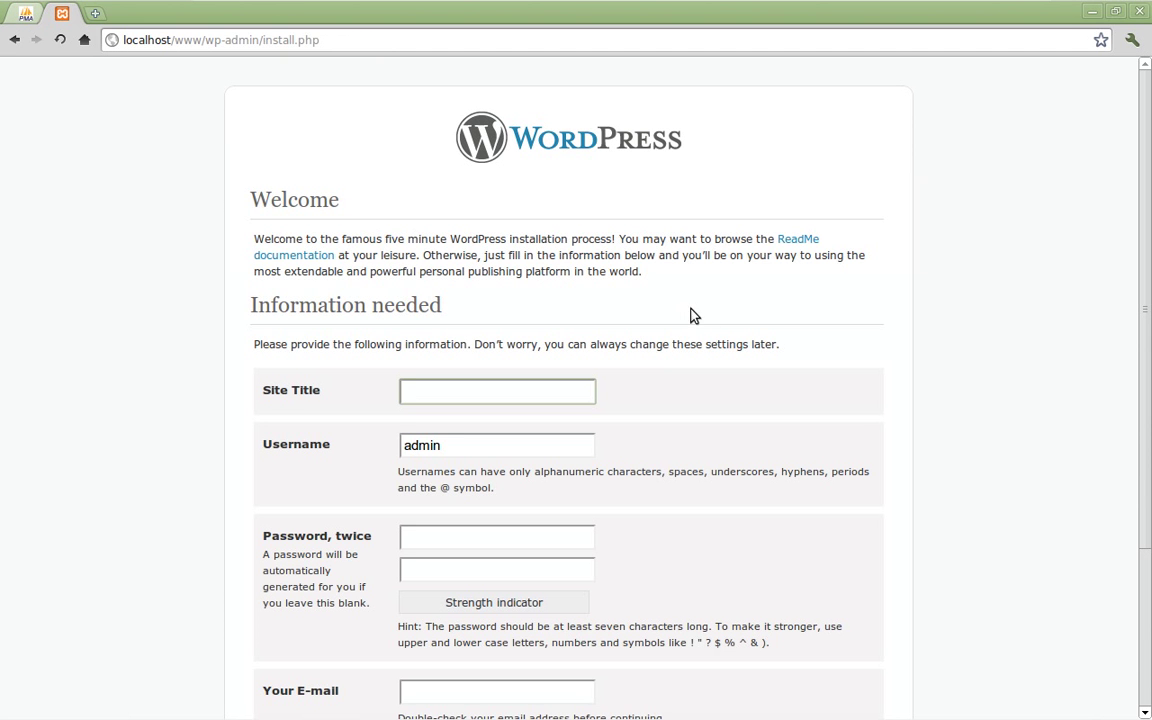
Step: Enter site title 'Shape5 Demo', keep username admin, and type the admin password twice
scroll(800, 390, down, 3)
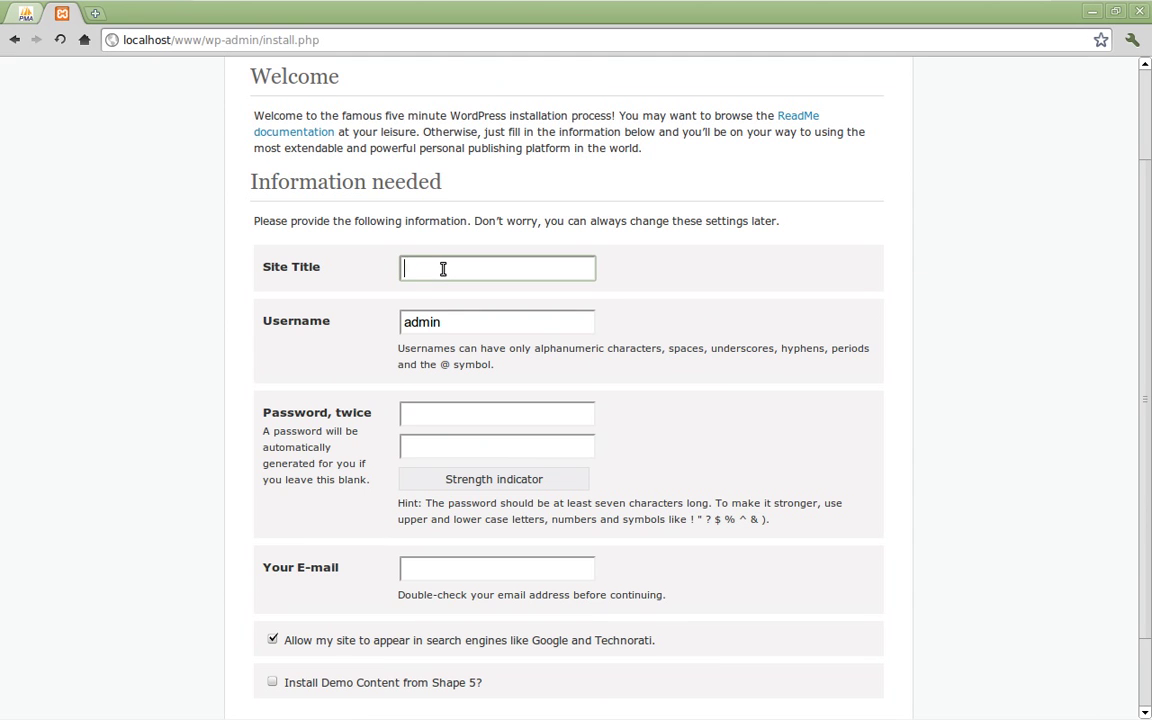
text(Shape5 Demo)
click(457, 322)
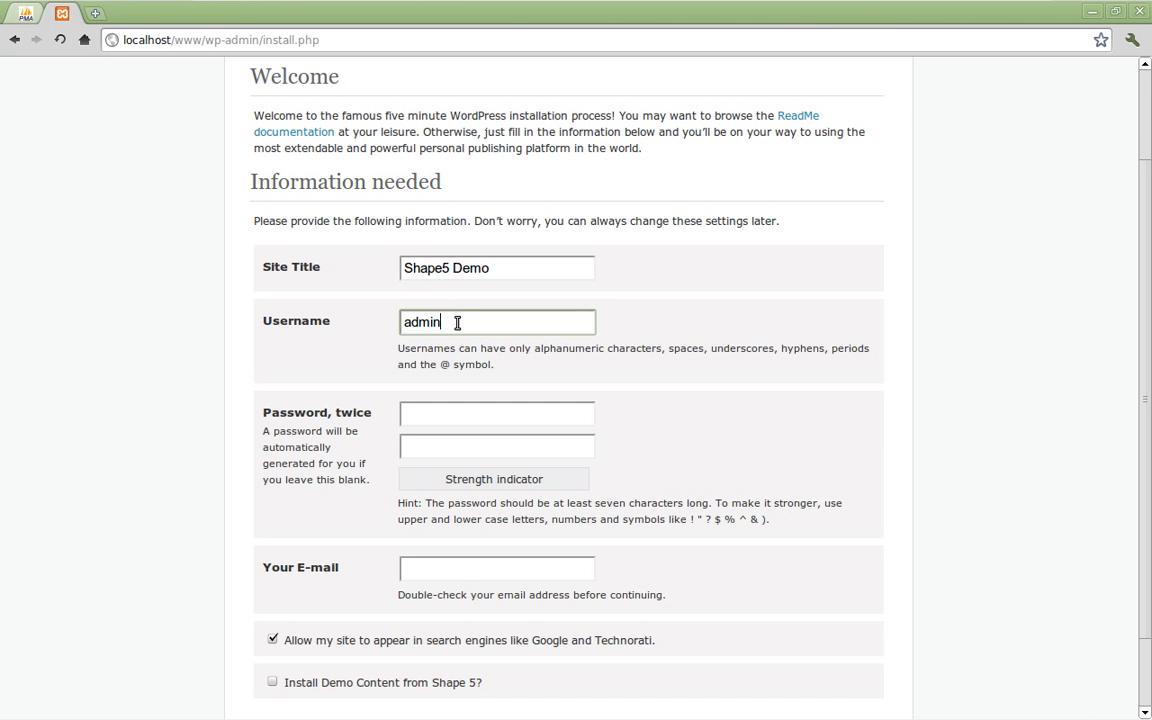
drag(401, 323, 455, 318)
click(453, 415)
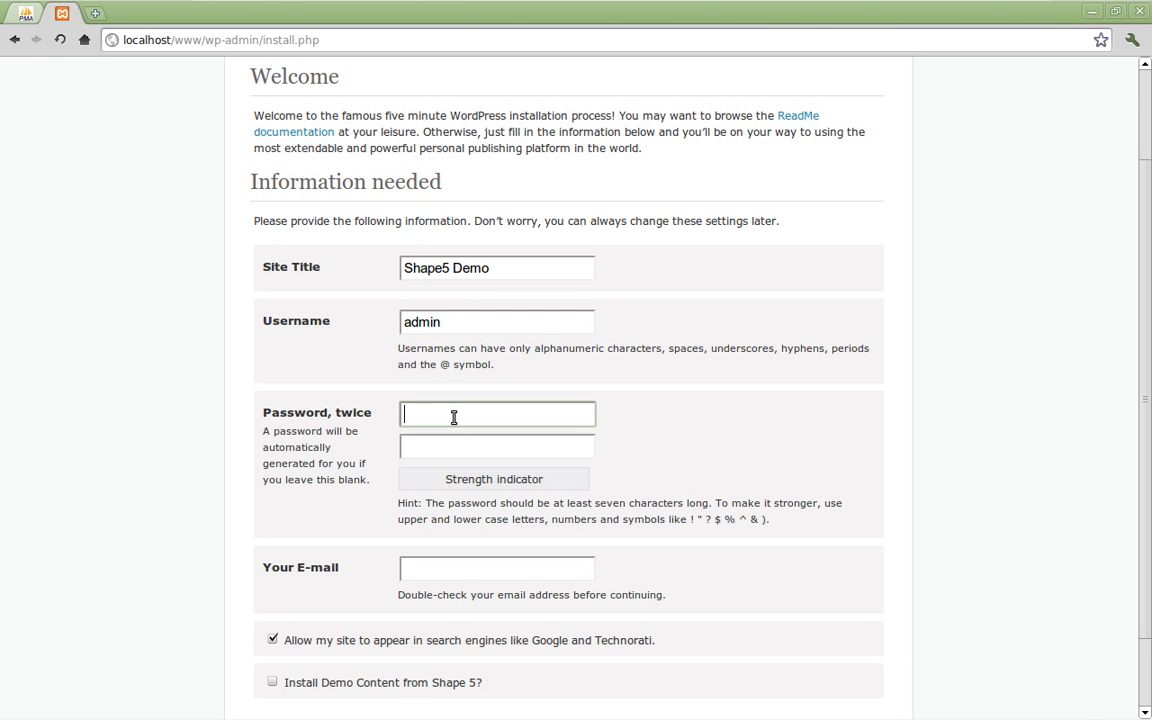
text(•••••••)
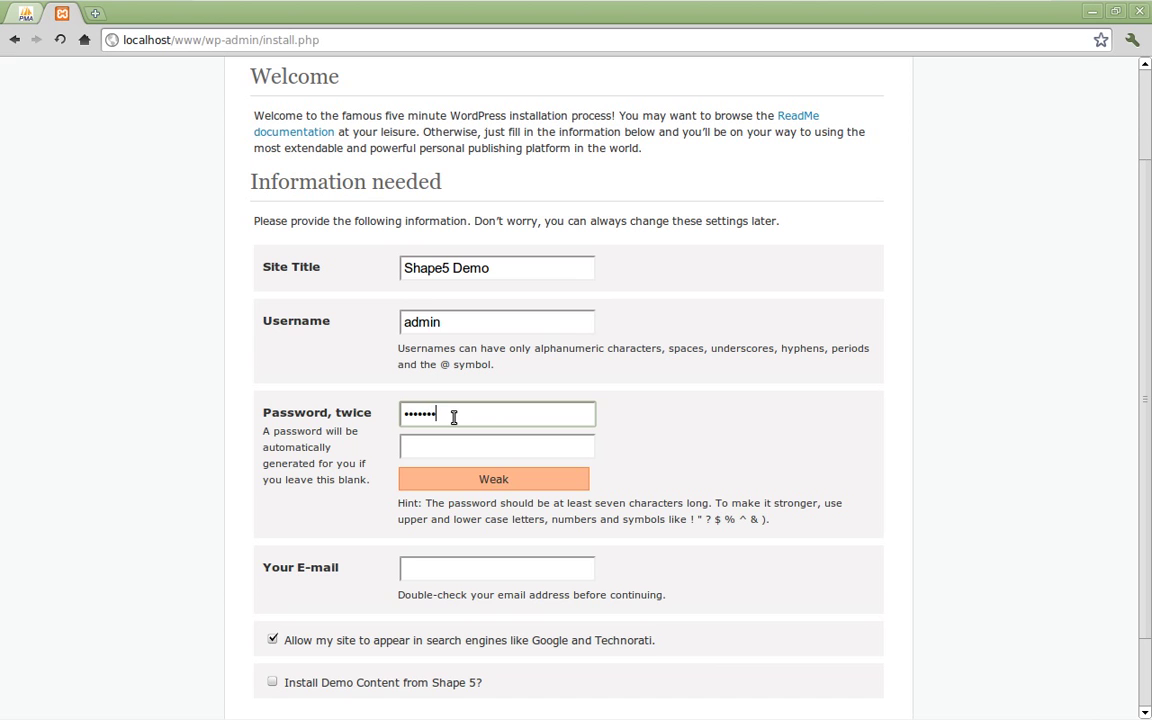
text(•••)
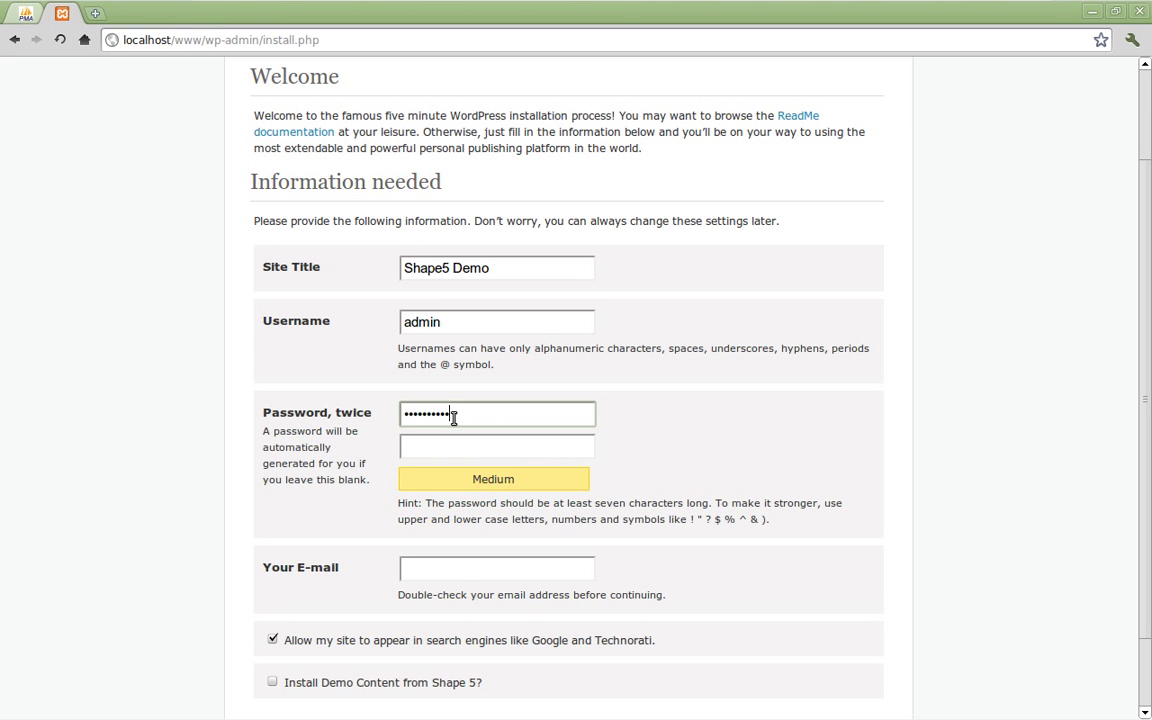
click(473, 445)
text(•••••••)
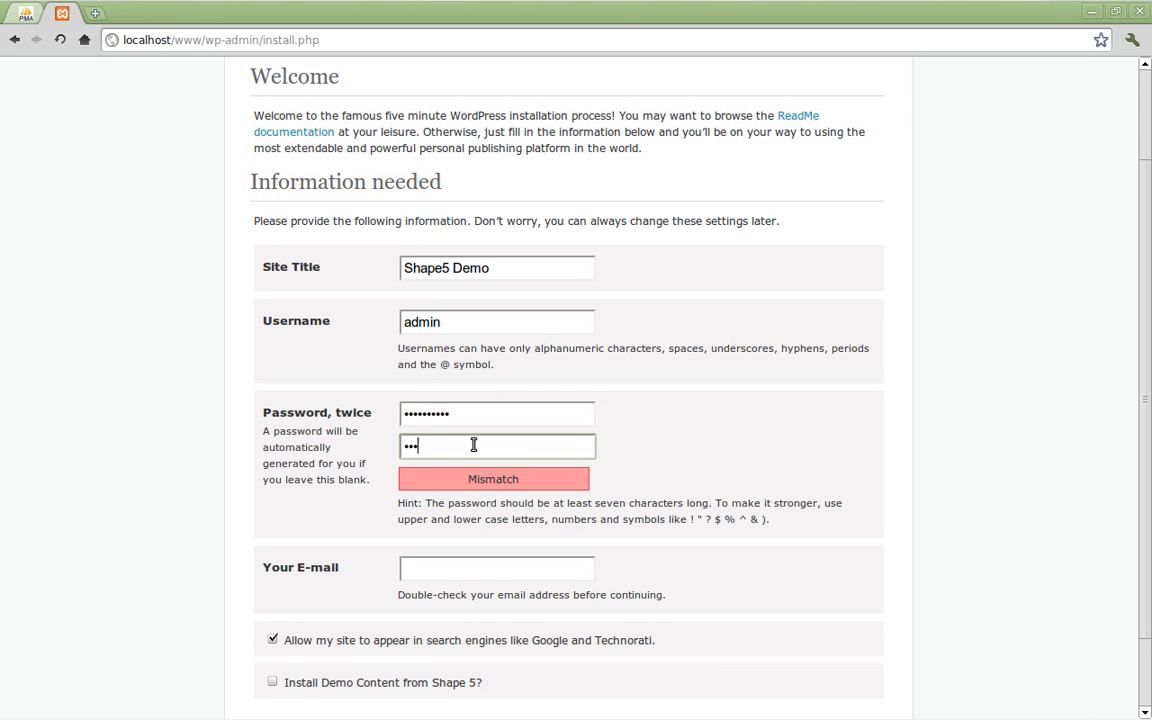
text(•••)
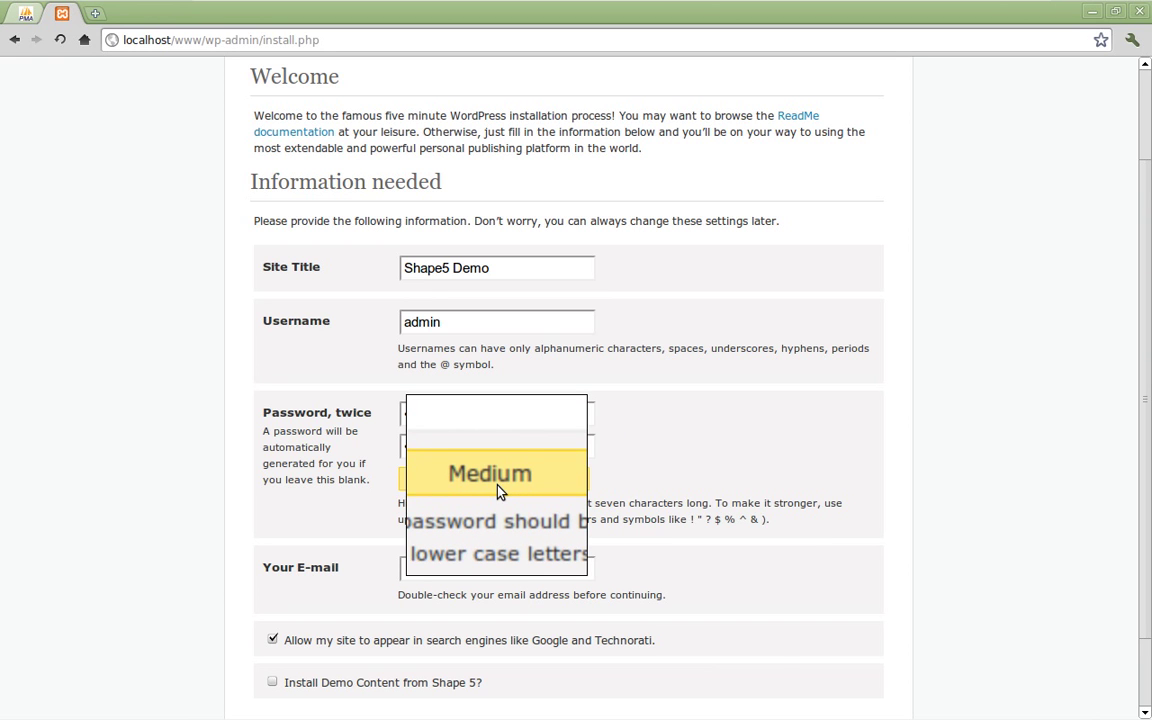
Step: Enter the administrator's e-mail address in the installation form
scroll(643, 504, down, 2)
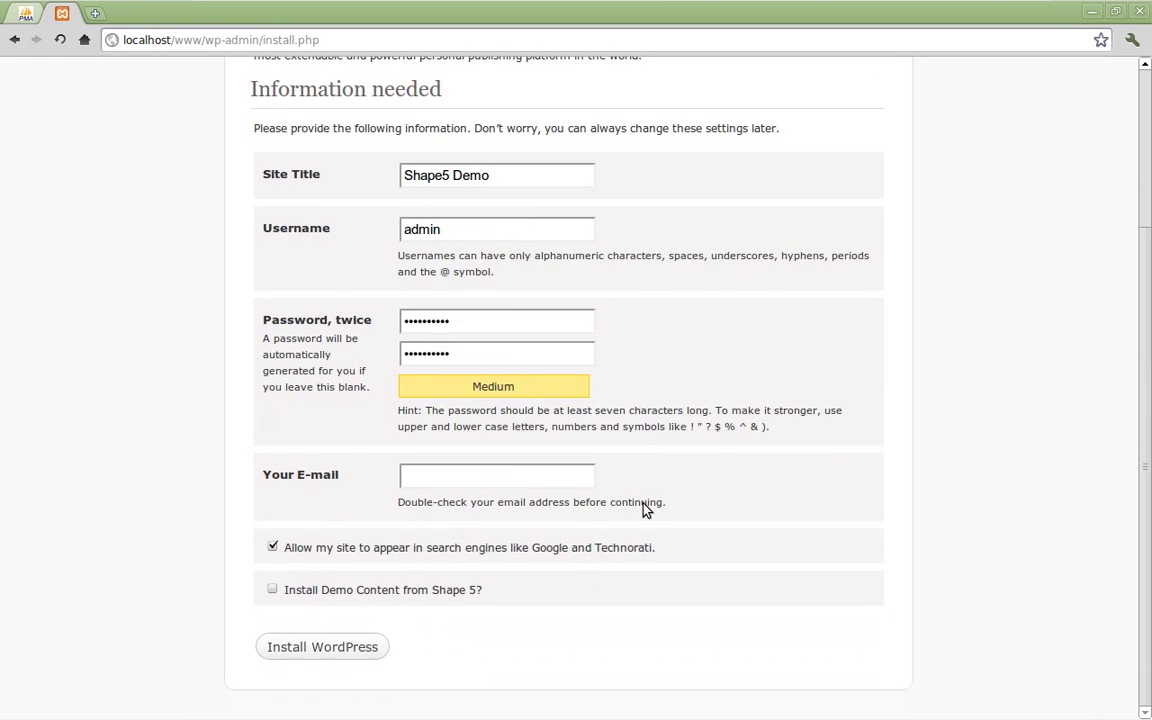
click(481, 478)
text(jdaljkj)
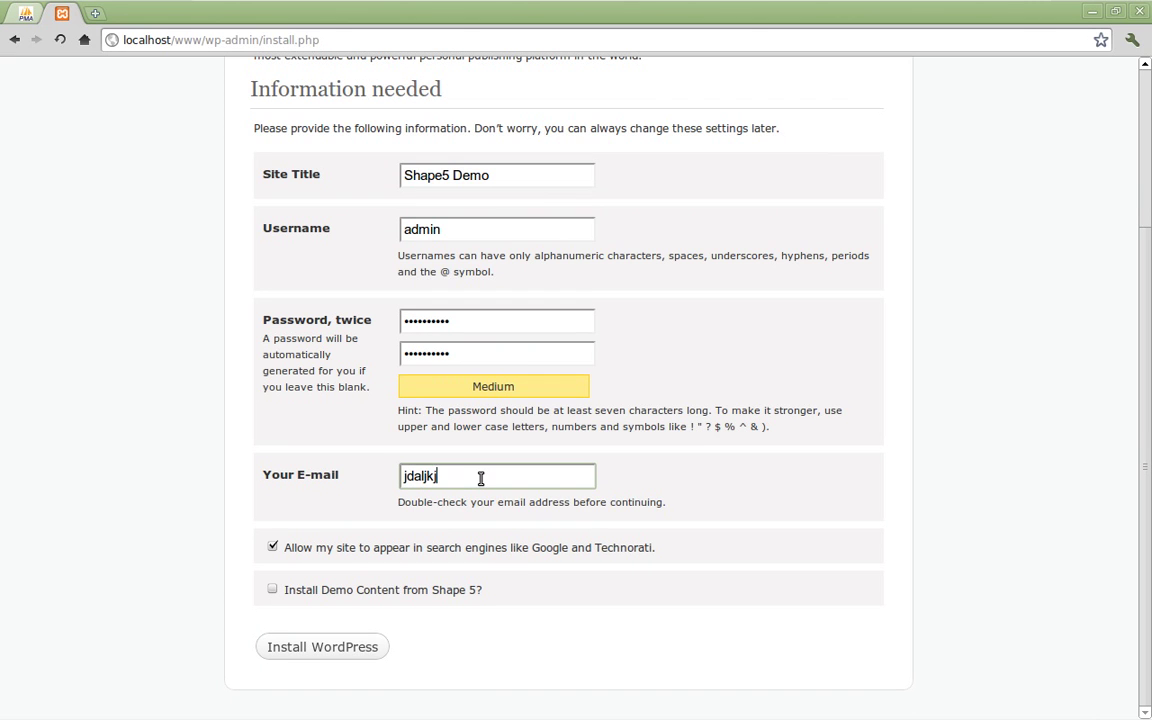
text(@jdal.hju)
click(628, 472)
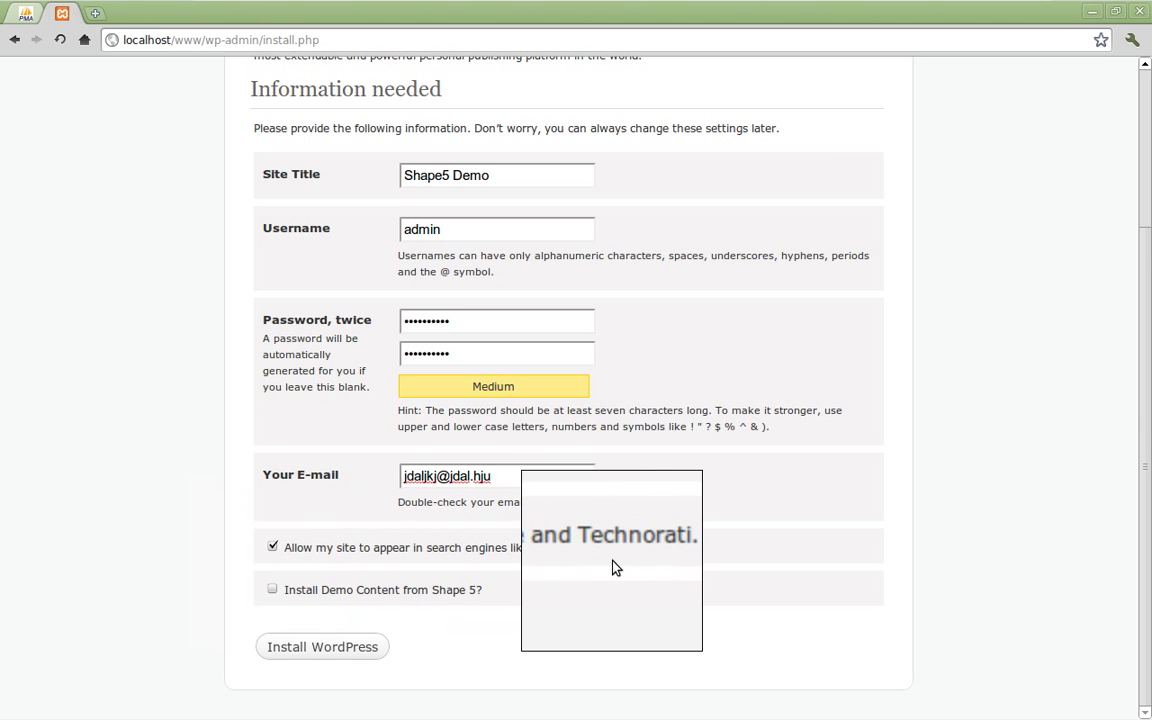
Step: Hide the site from search engines, include the Shape 5 demo content, and install WordPress
click(272, 547)
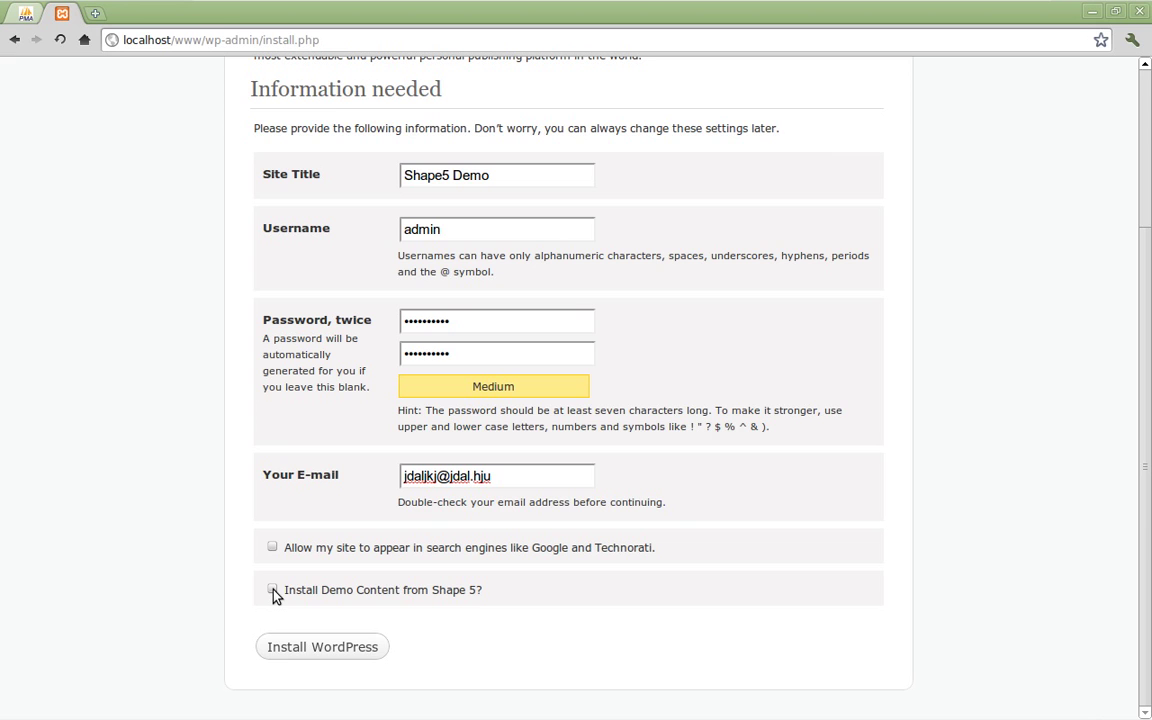
click(273, 591)
drag(283, 599, 319, 586)
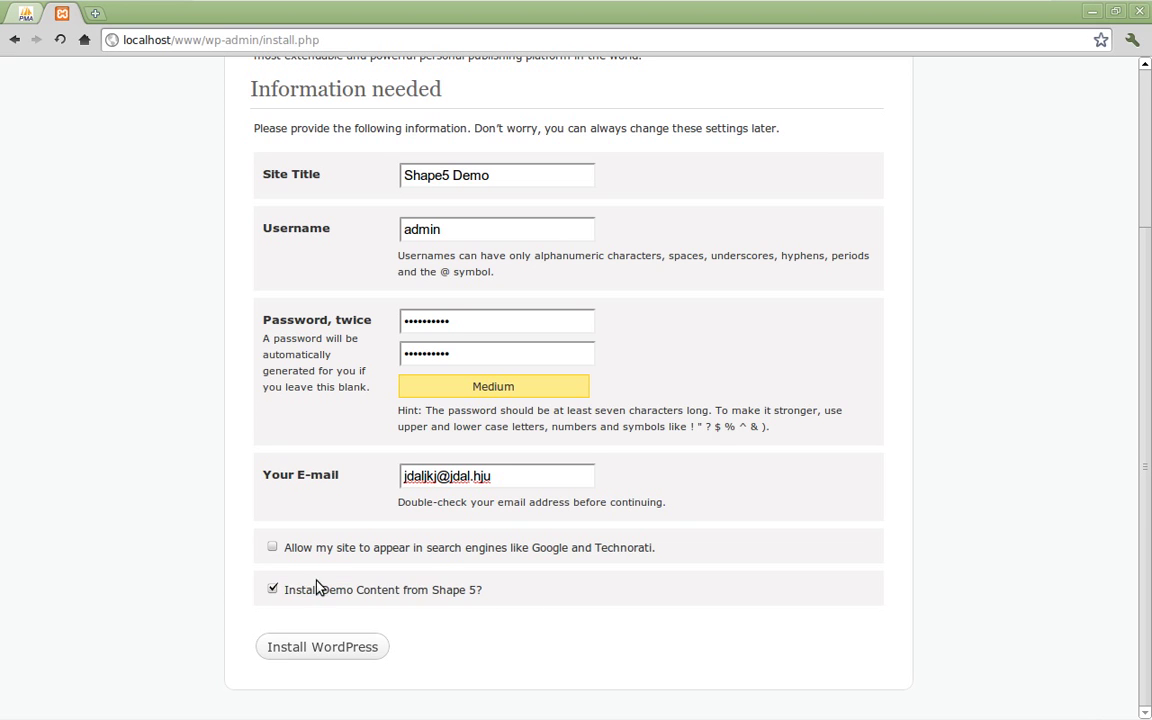
click(317, 656)
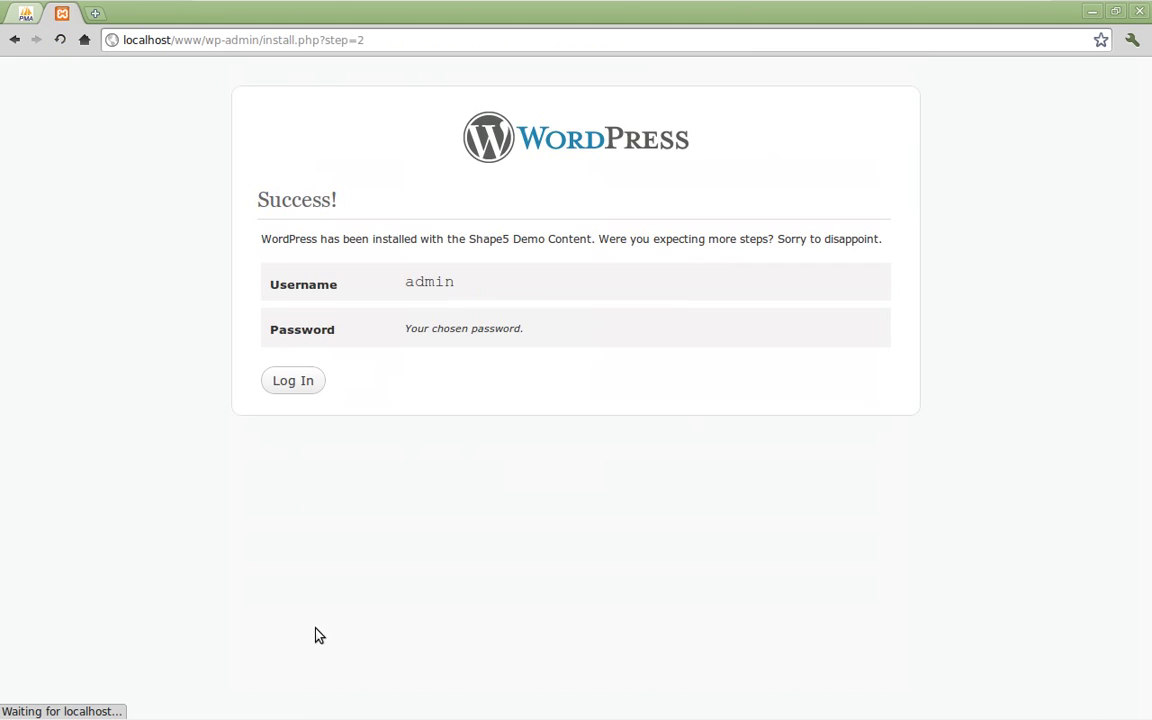
Step: Review the Success! message, admin username and password hint, then continue to Log In
drag(266, 196, 506, 203)
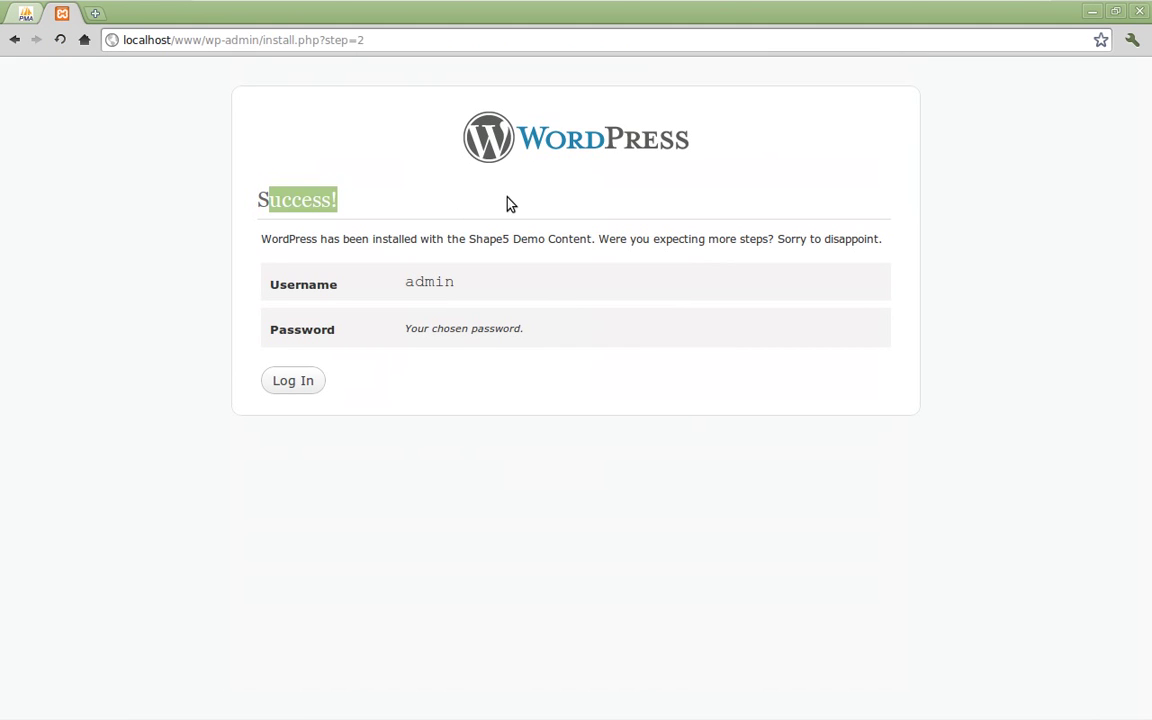
click(506, 203)
drag(386, 238, 670, 240)
click(491, 237)
drag(466, 238, 591, 247)
click(732, 235)
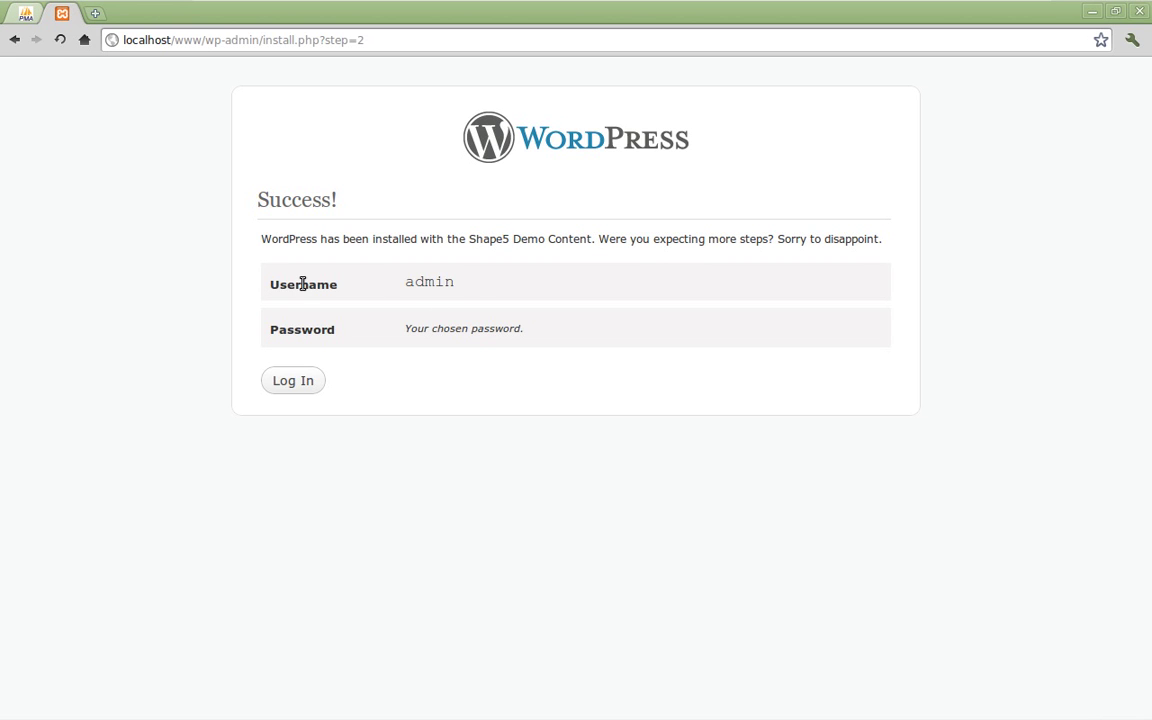
drag(404, 283, 475, 289)
click(476, 289)
drag(414, 329, 603, 328)
click(617, 327)
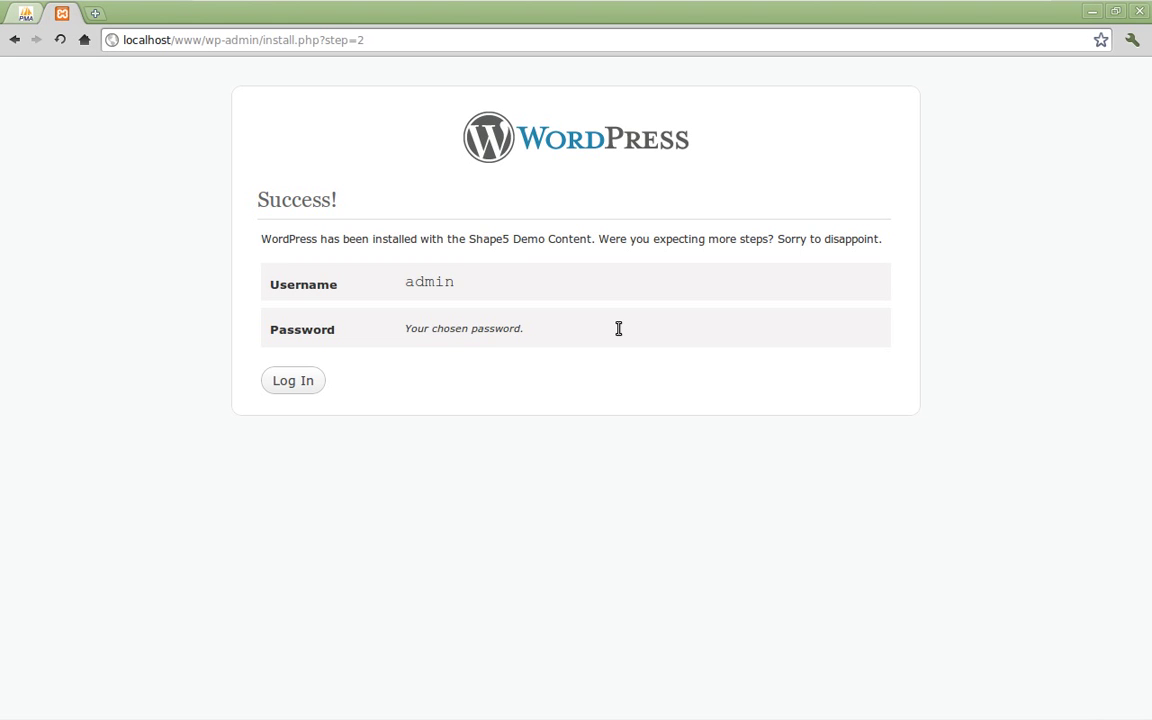
click(300, 384)
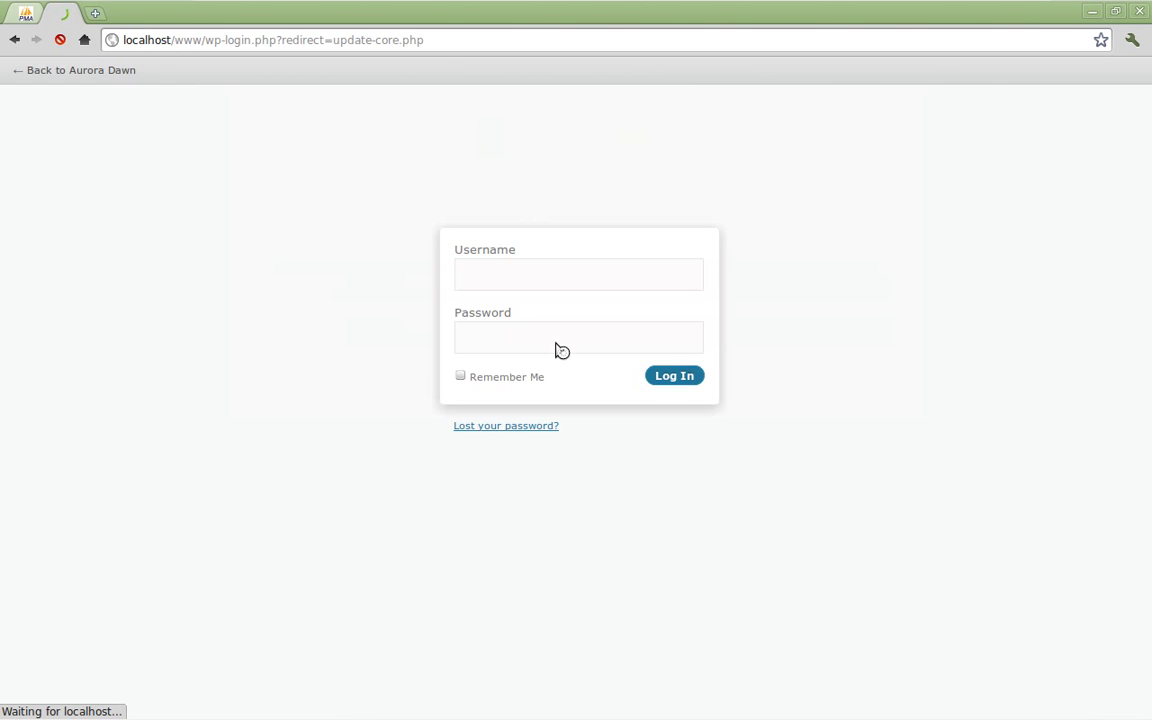
Step: Log in with username admin and the account password to reach the Dashboard
text(admin)
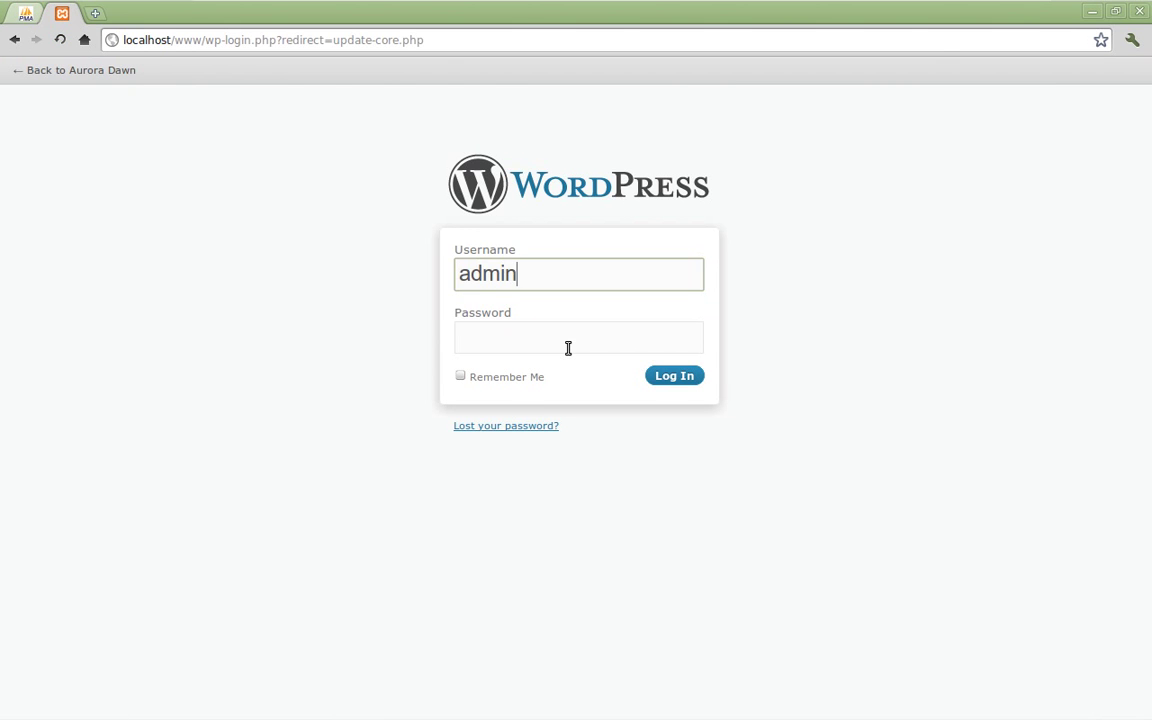
key(Tab)
text(adminadmin)
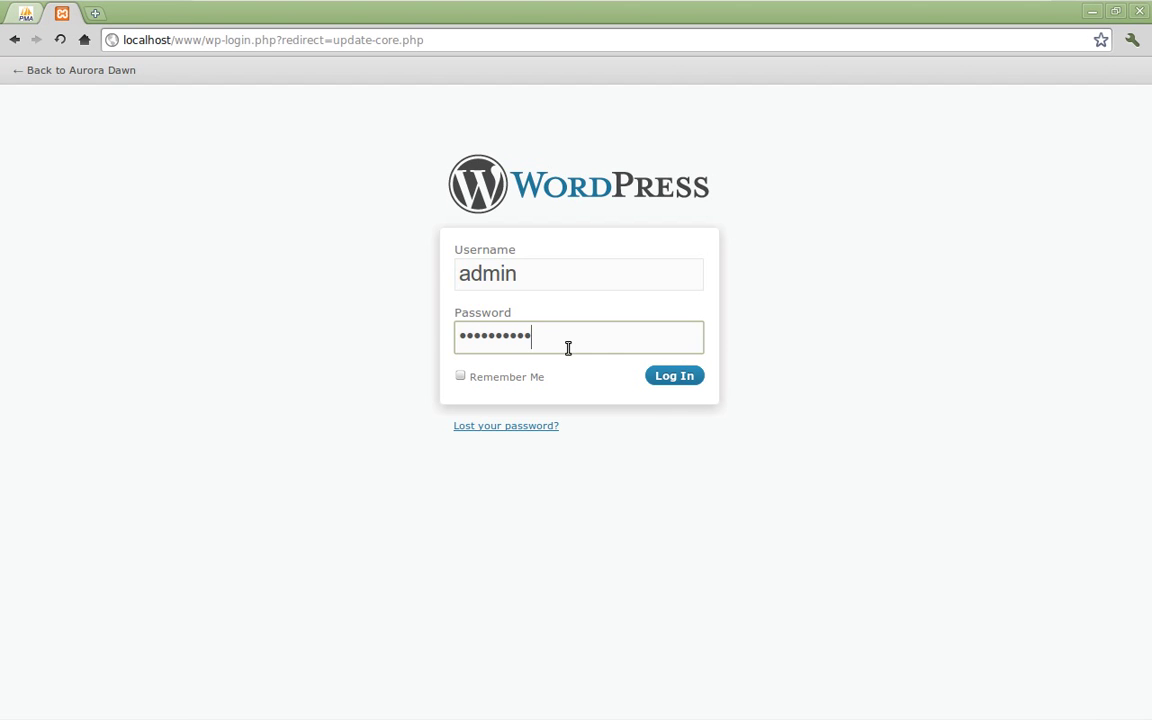
click(674, 377)
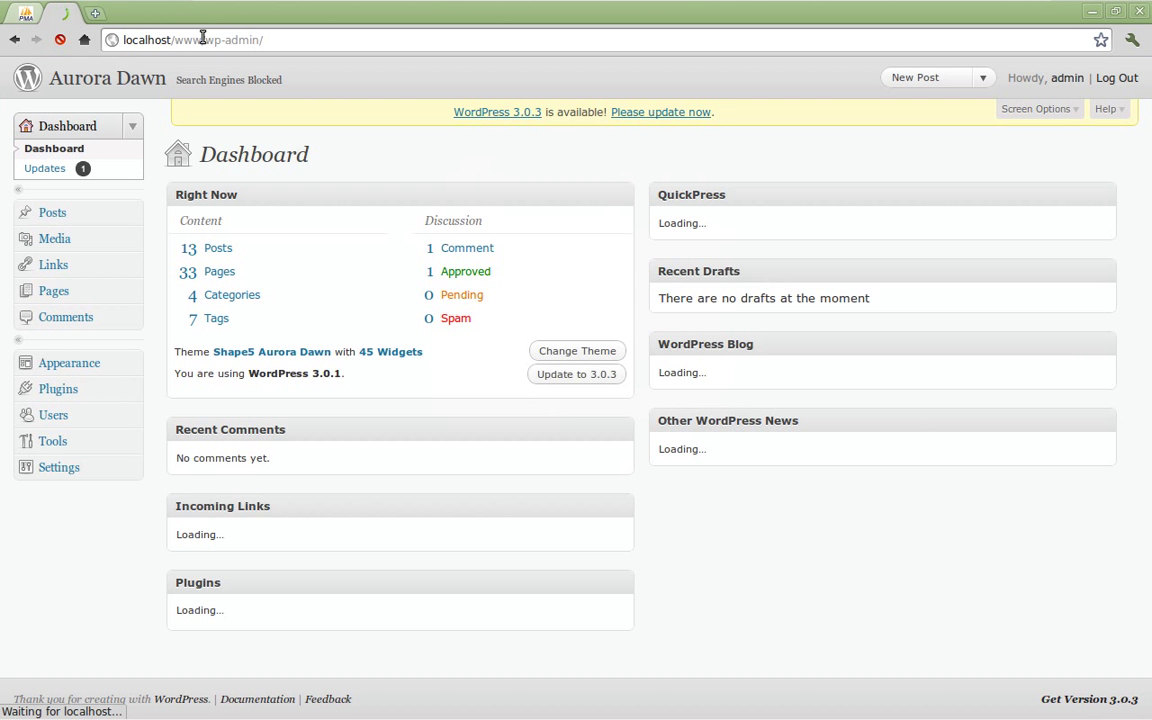
Step: Follow the Dashboard's 'Please update now' notice to the WordPress 3.0.3 Updates page
drag(203, 39, 273, 41)
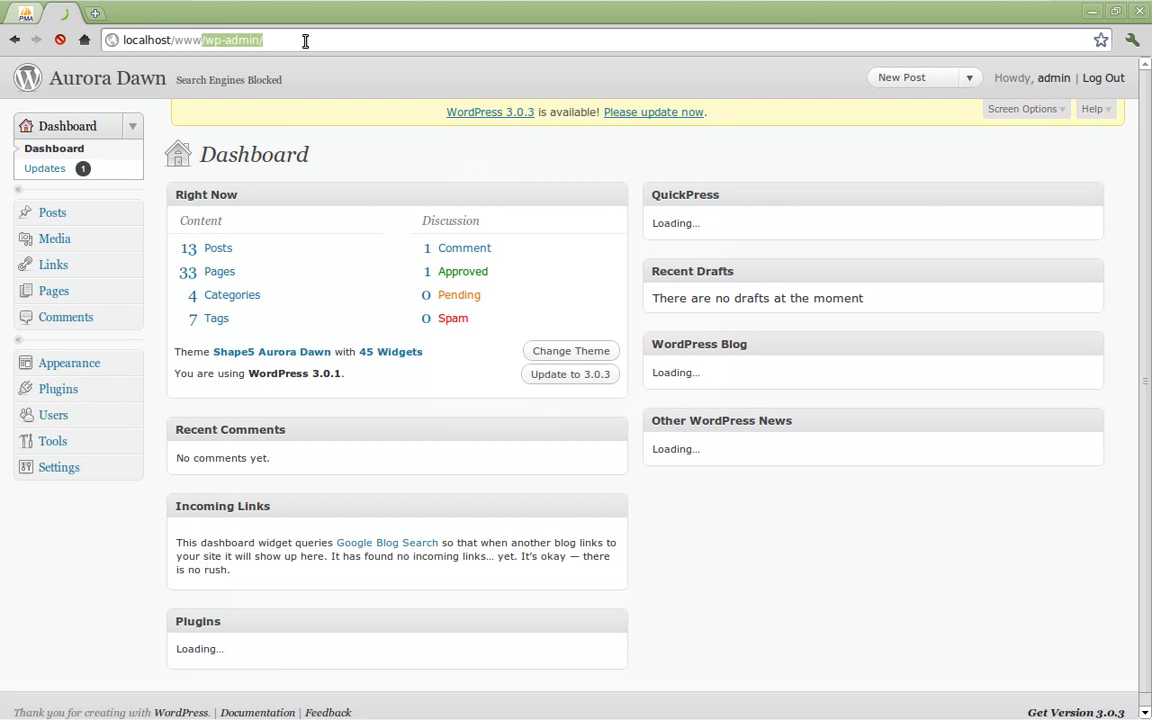
click(305, 41)
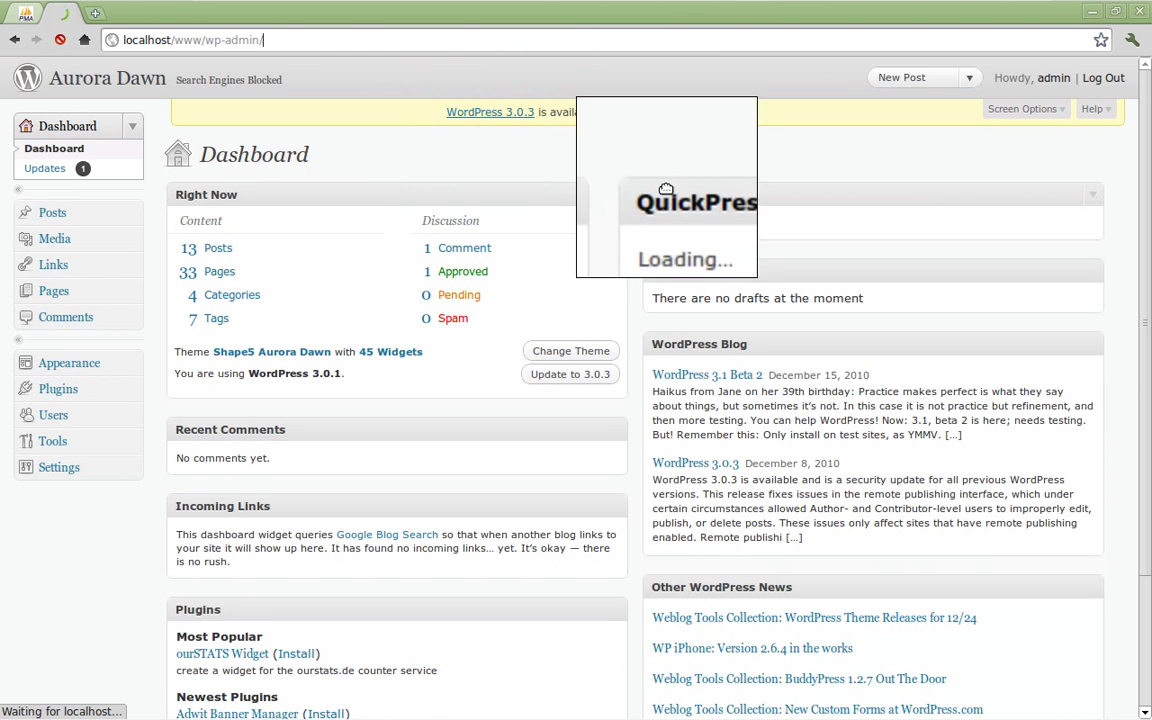
click(652, 114)
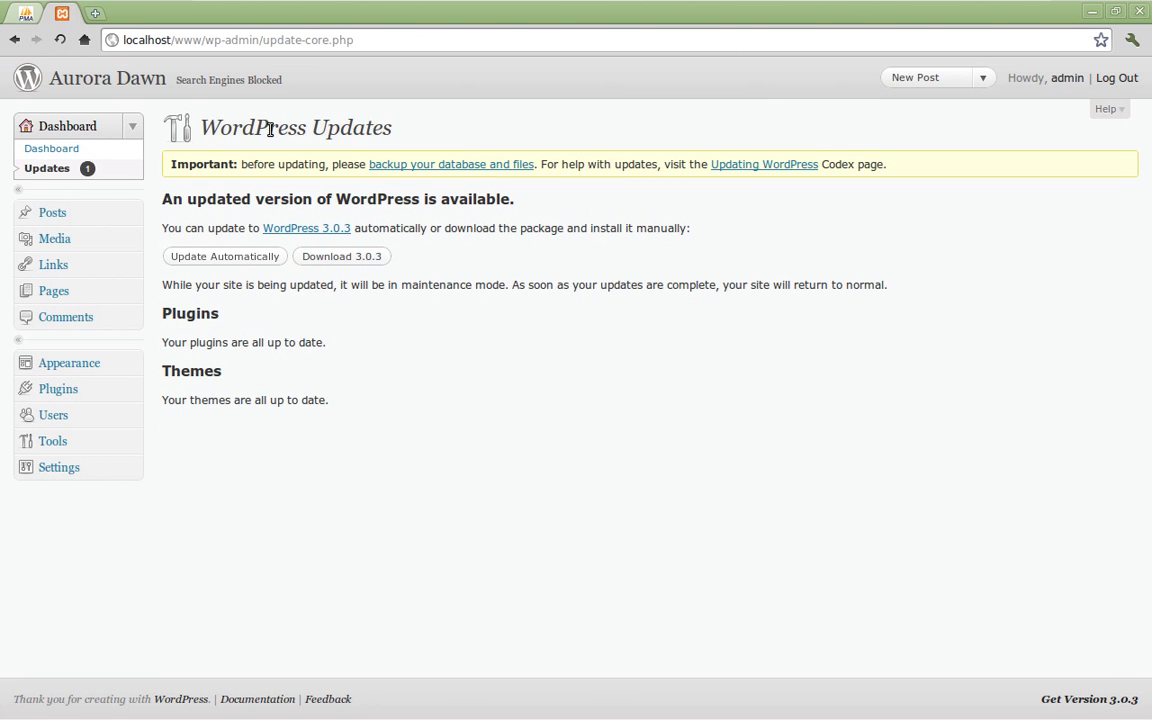
Step: Run Update Automatically to upgrade WordPress to 3.0.3, then go back to the Dashboard
double_click(350, 127)
click(491, 136)
drag(563, 167, 656, 198)
click(640, 195)
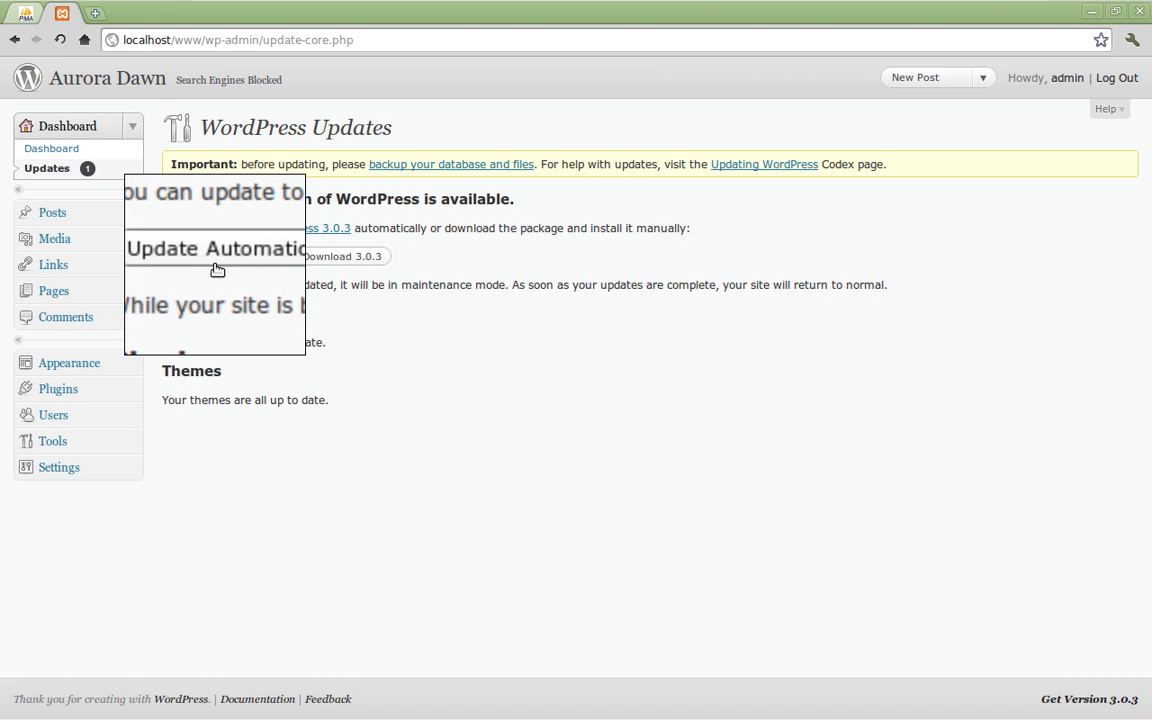
click(215, 260)
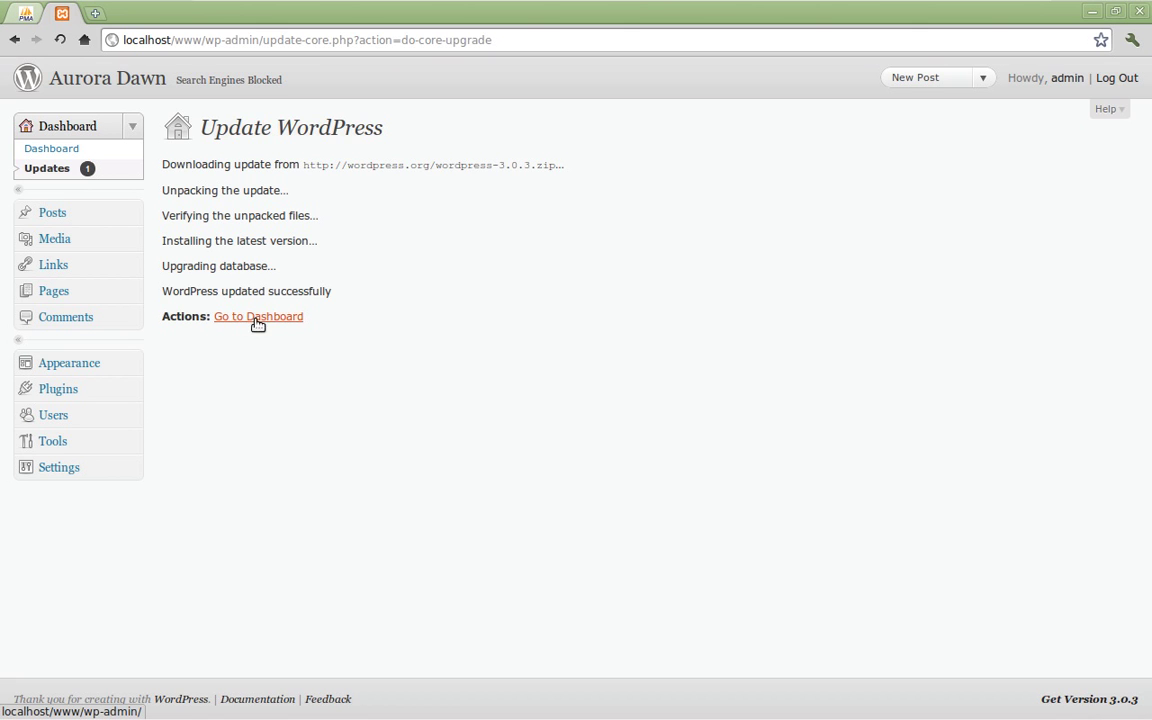
click(259, 318)
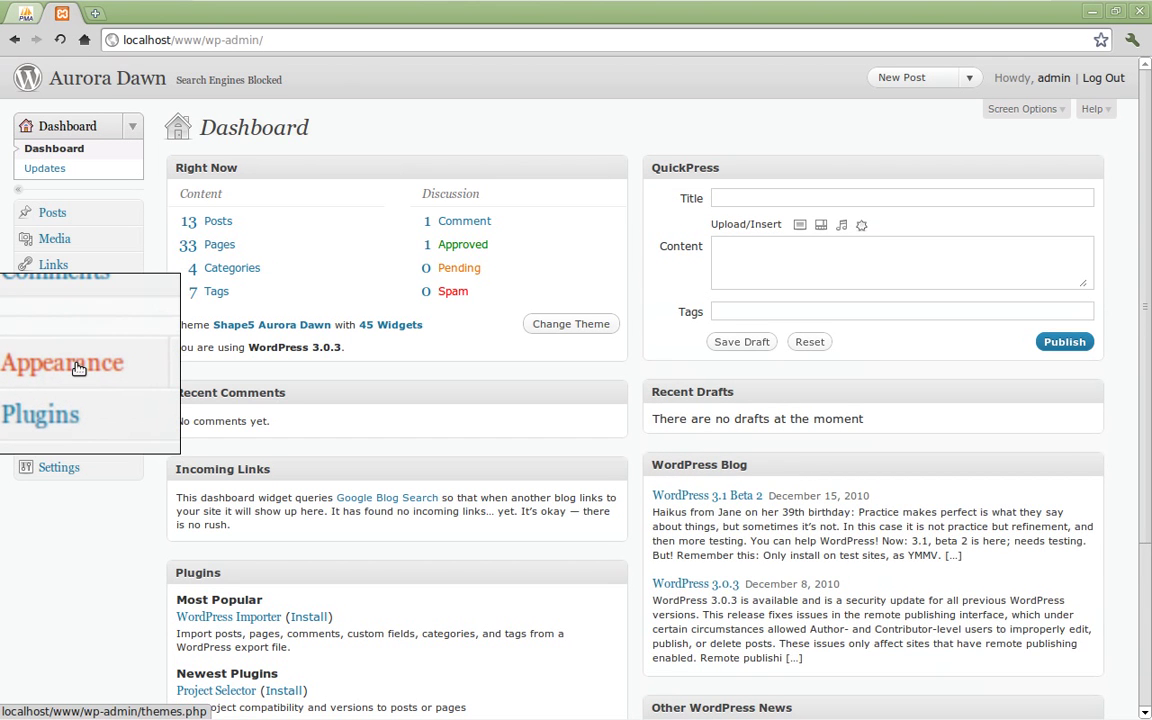
Step: Go to Appearance, then to the Shape 5 Aurora Dawn Options page
click(78, 374)
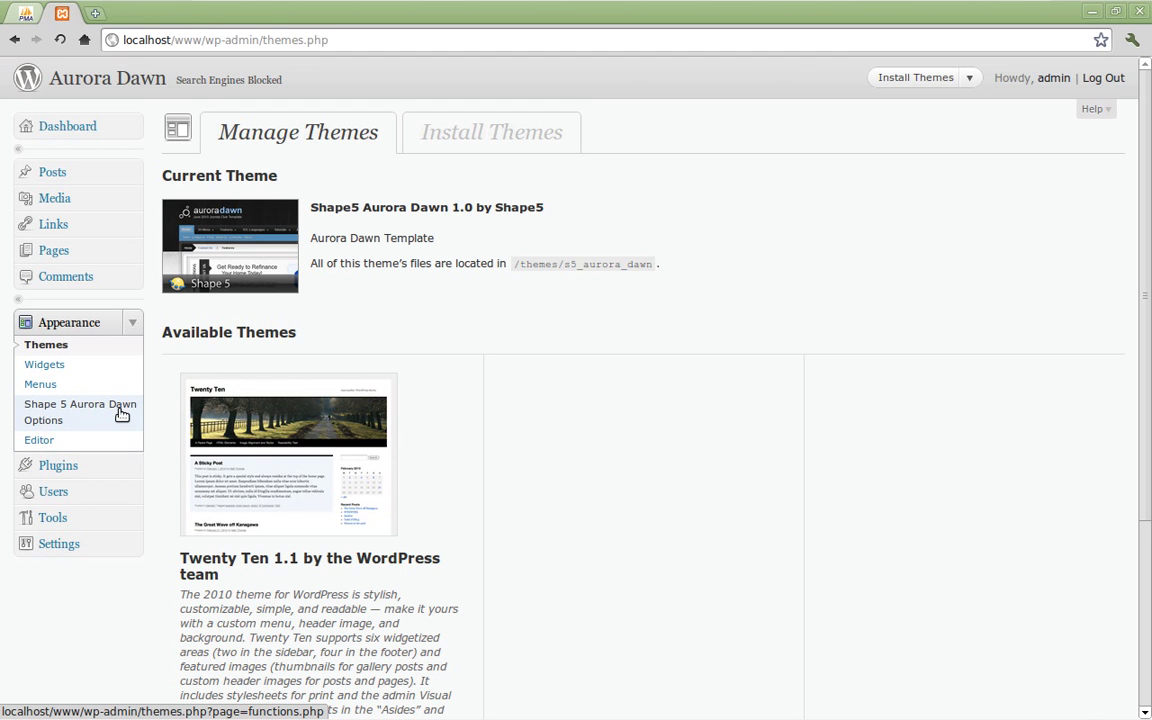
click(93, 423)
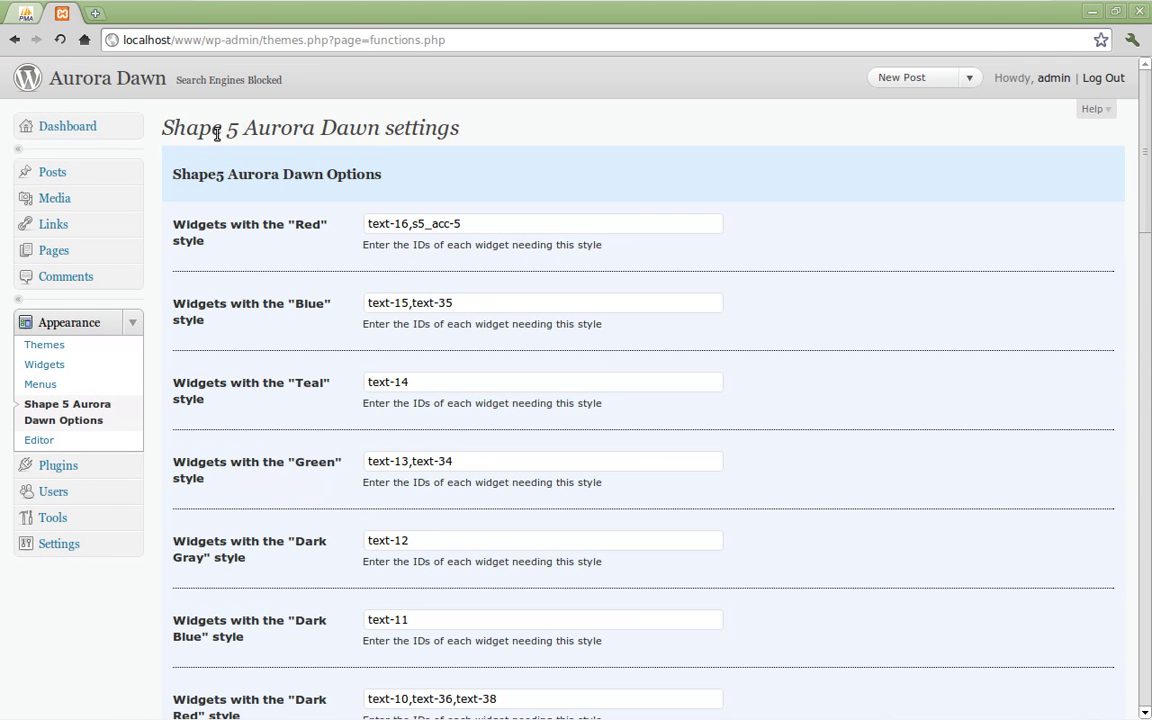
Step: Scroll through the Aurora Dawn widget ID colour-style settings, then open the site-title menu
scroll(1146, 178, down, 2)
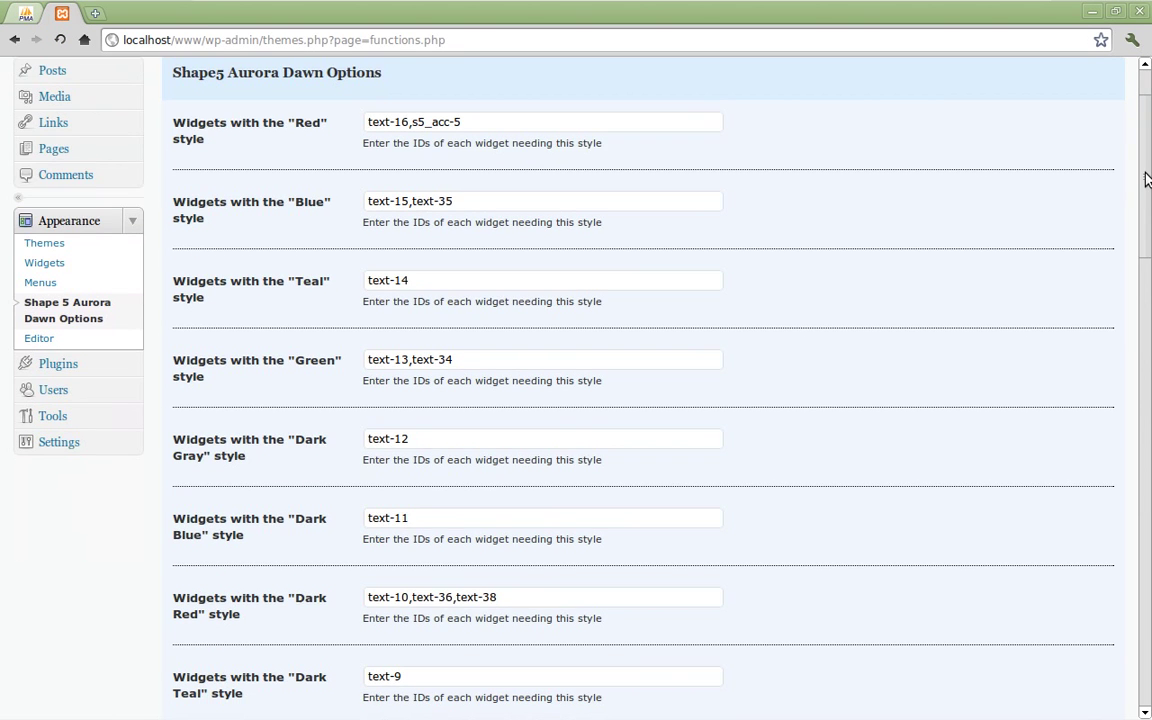
drag(1147, 178, 591, 147)
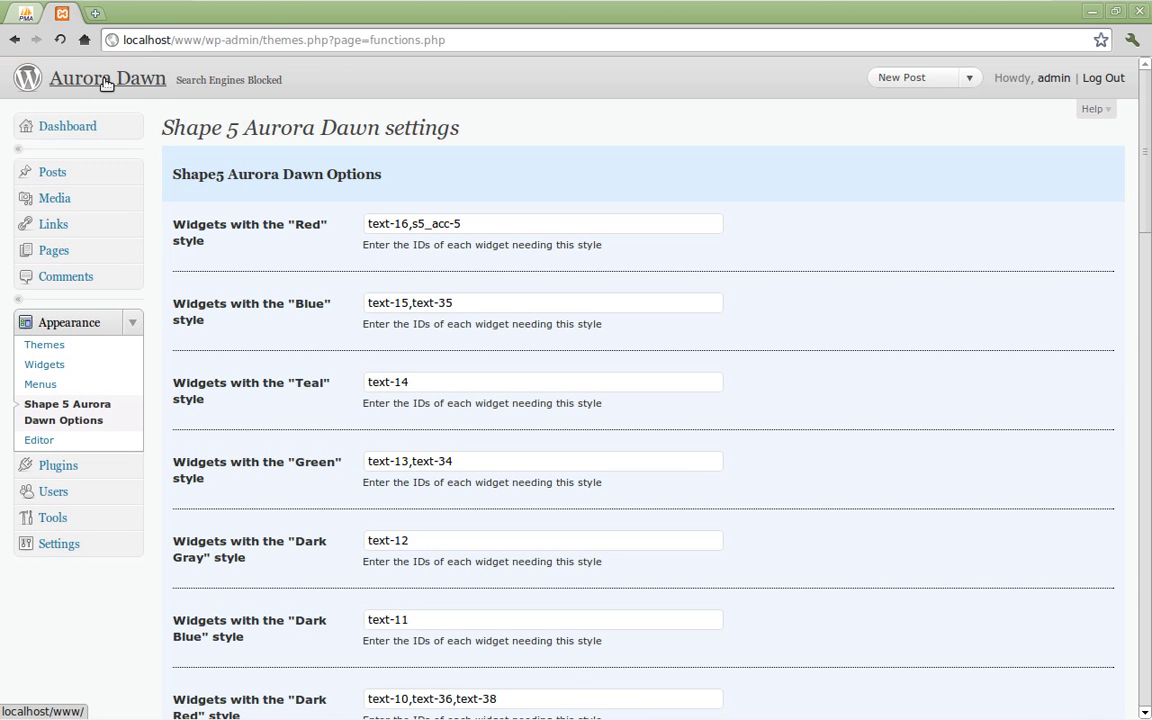
click(88, 83)
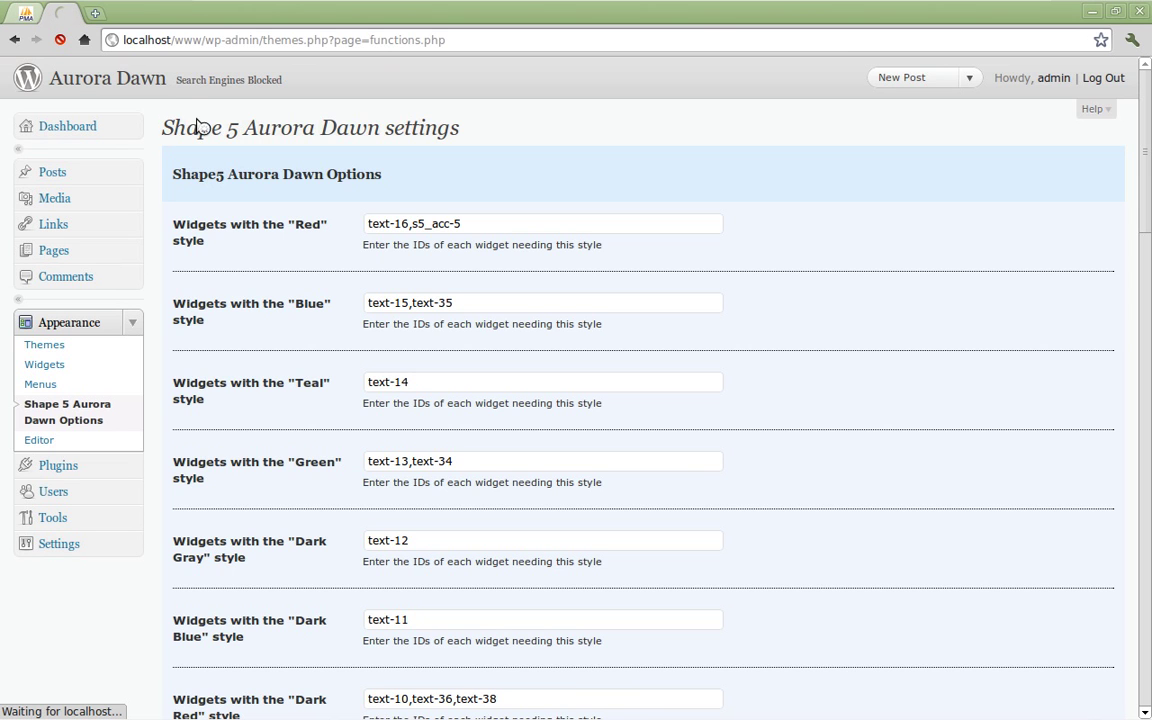
Step: Visit the Aurora Dawn front page and expand Features in the S5 Accordion Menu
click(133, 91)
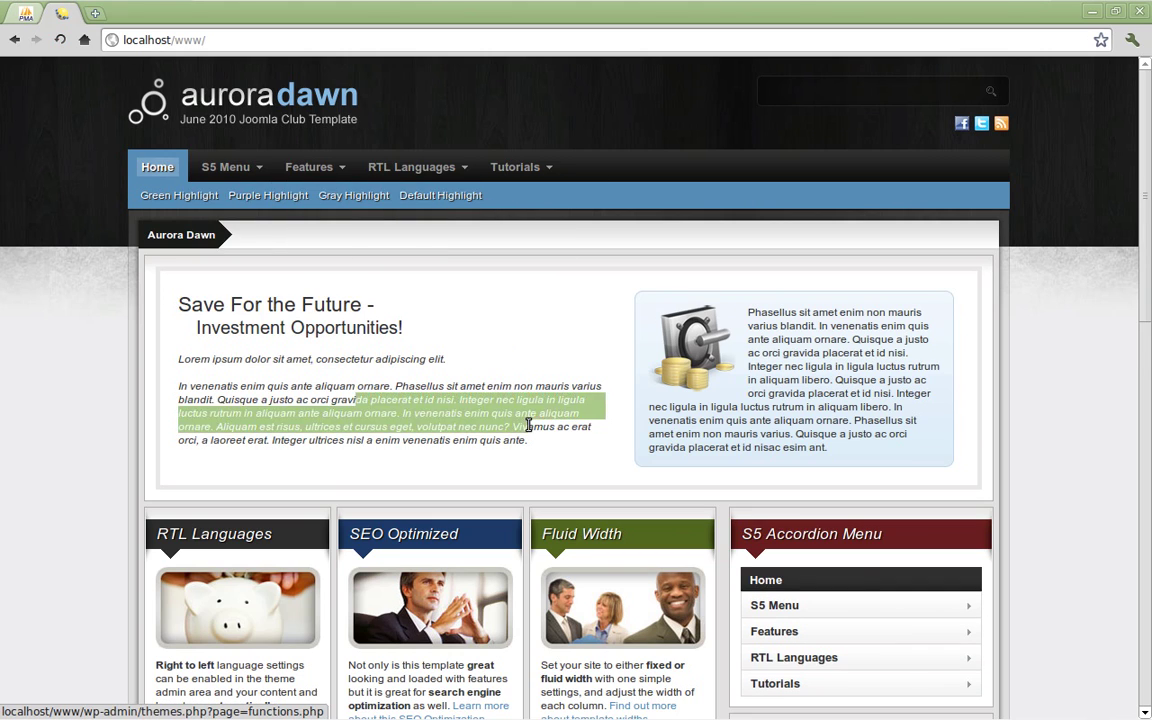
scroll(1148, 252, down, 5)
click(775, 172)
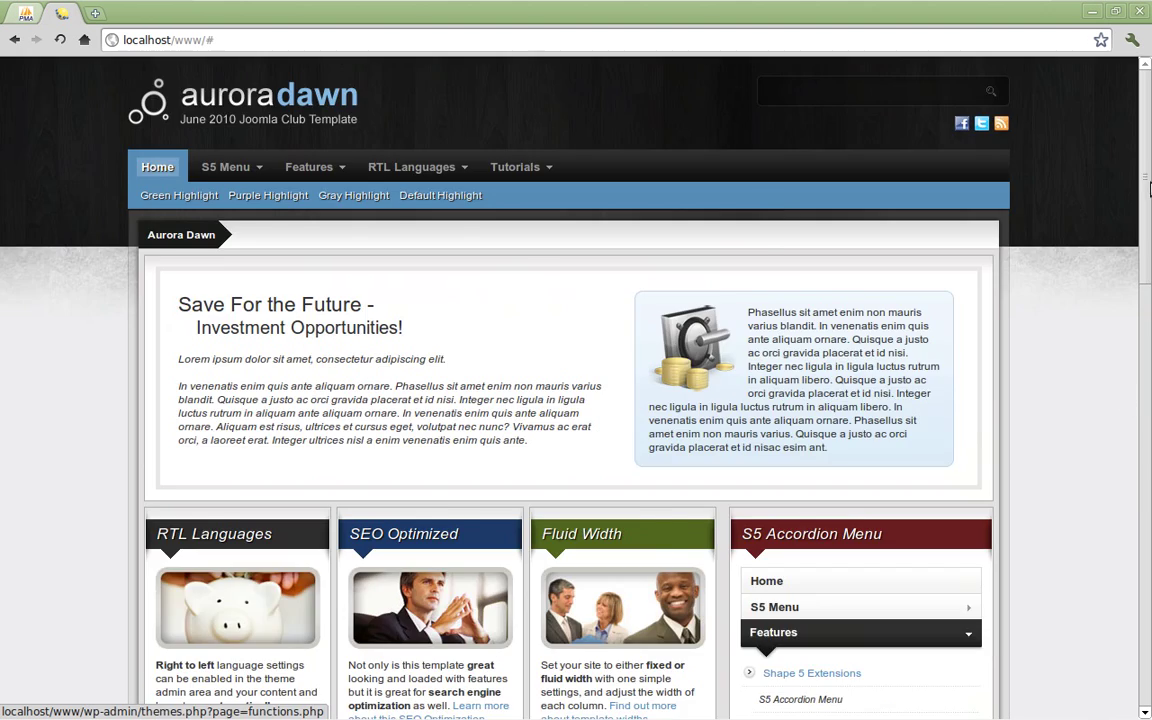
scroll(1147, 437, down, 5)
scroll(1144, 260, up, 5)
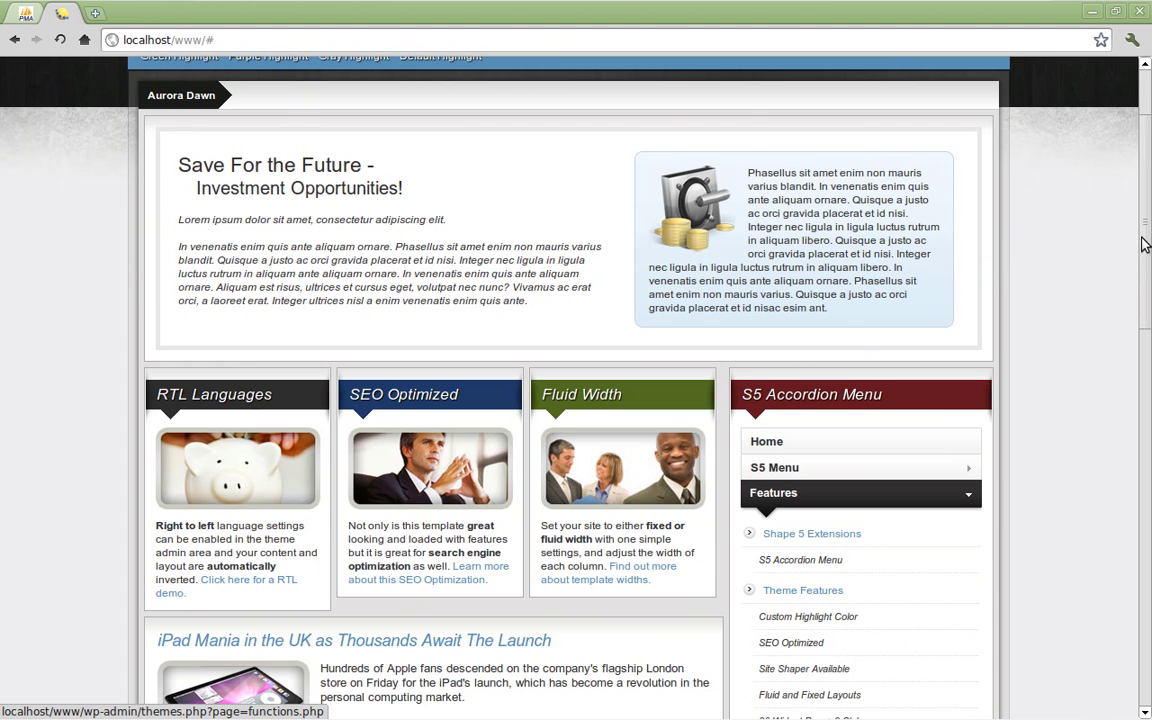
mouse_move(1143, 85)
mouse_down()
mouse_move(1143, 470)
mouse_move(1143, 70)
mouse_up()
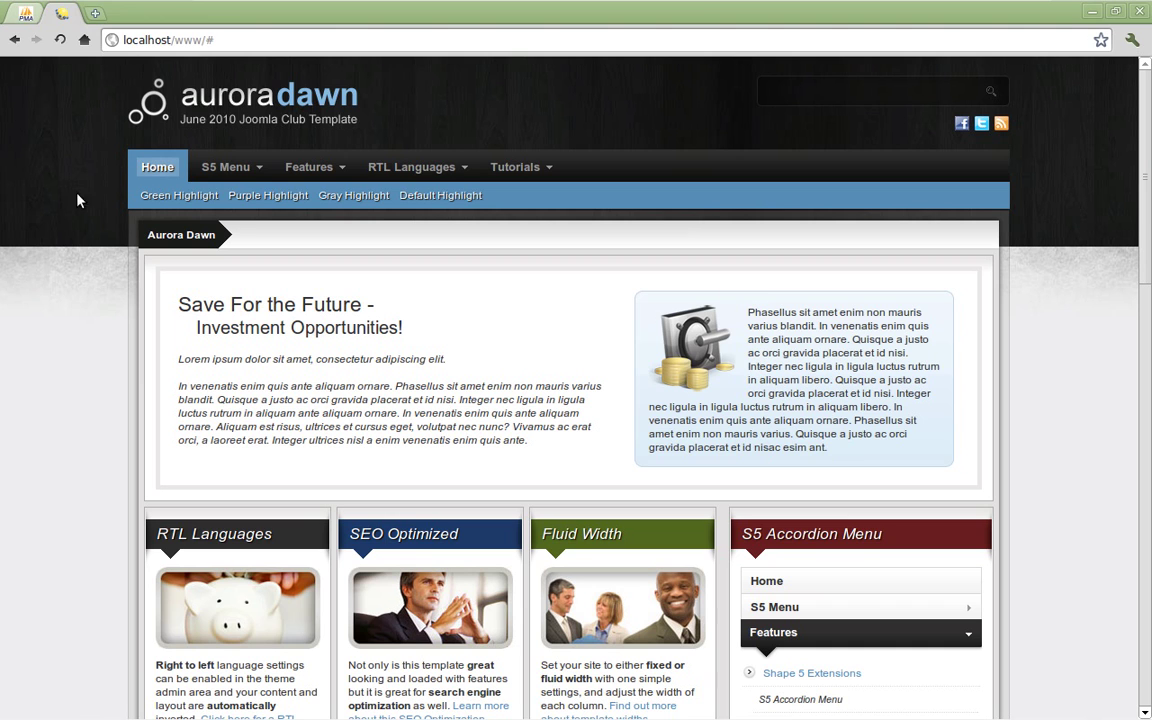
mouse_move(1068, 713)
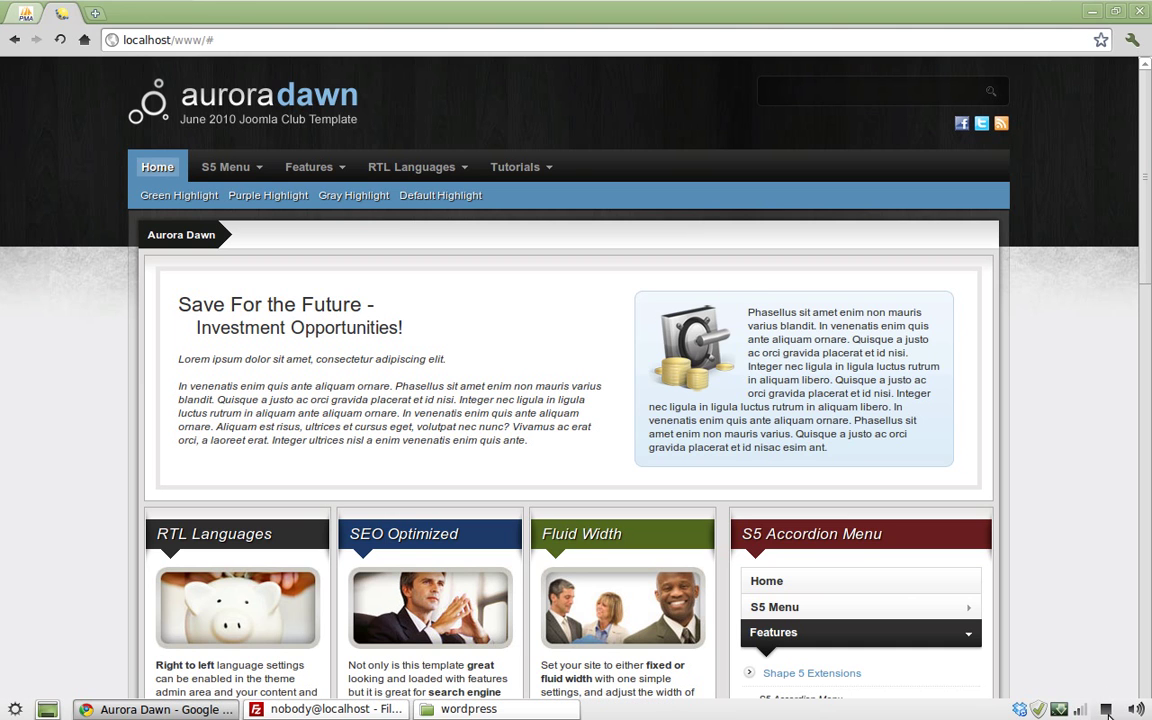